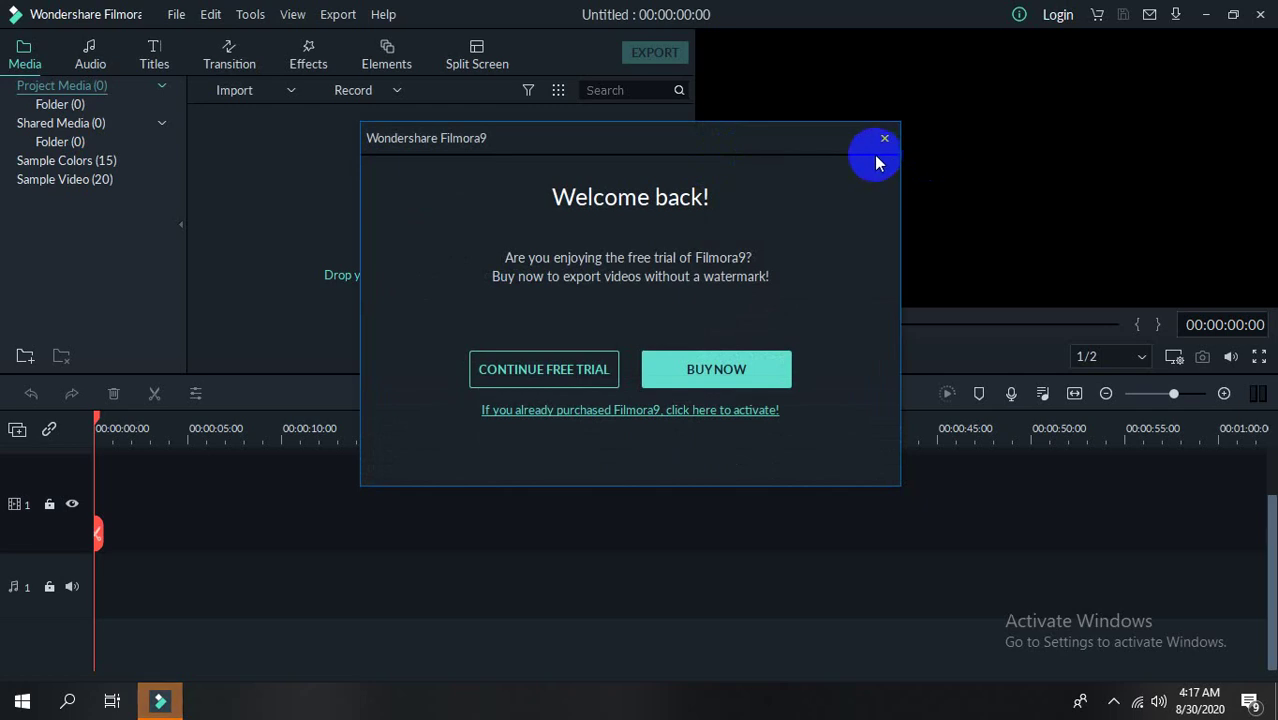
Add the sample videos Travel 01 through Travel 05 to the timeline in order and play the sequence from near its start
{"action": "left_click", "coordinate": [884, 138]}
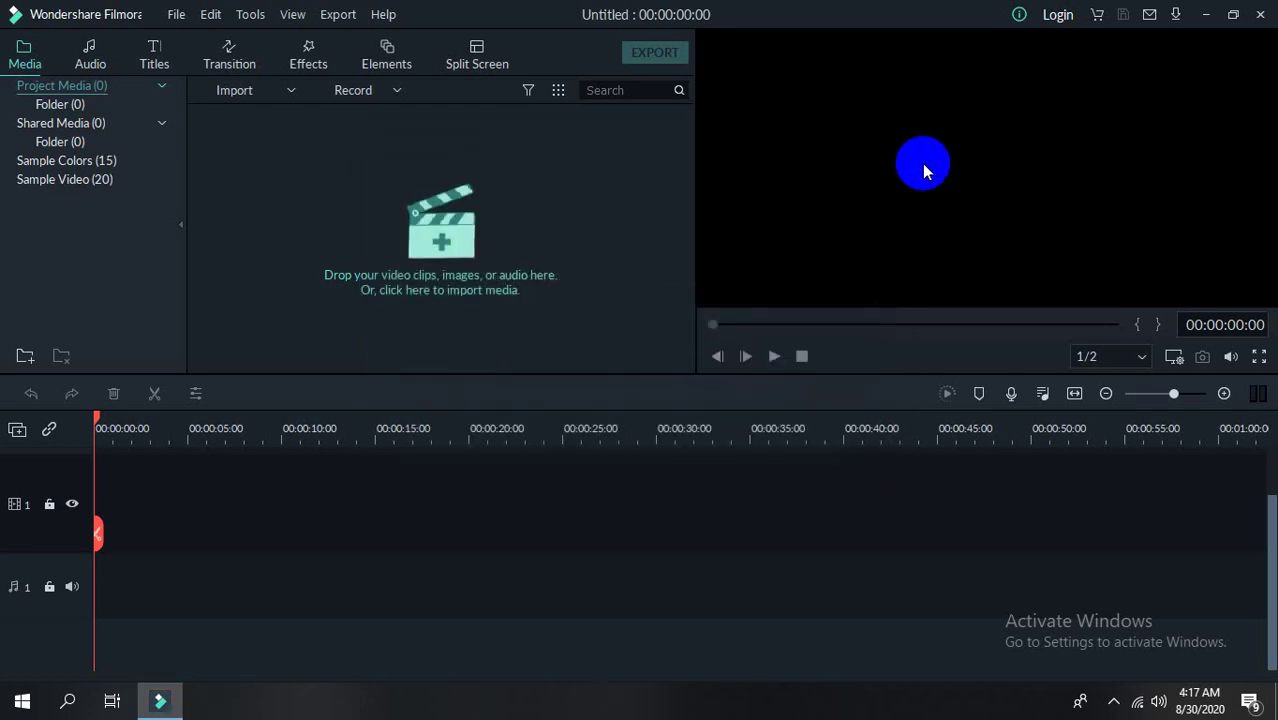
{"action": "left_click", "coordinate": [86, 180]}
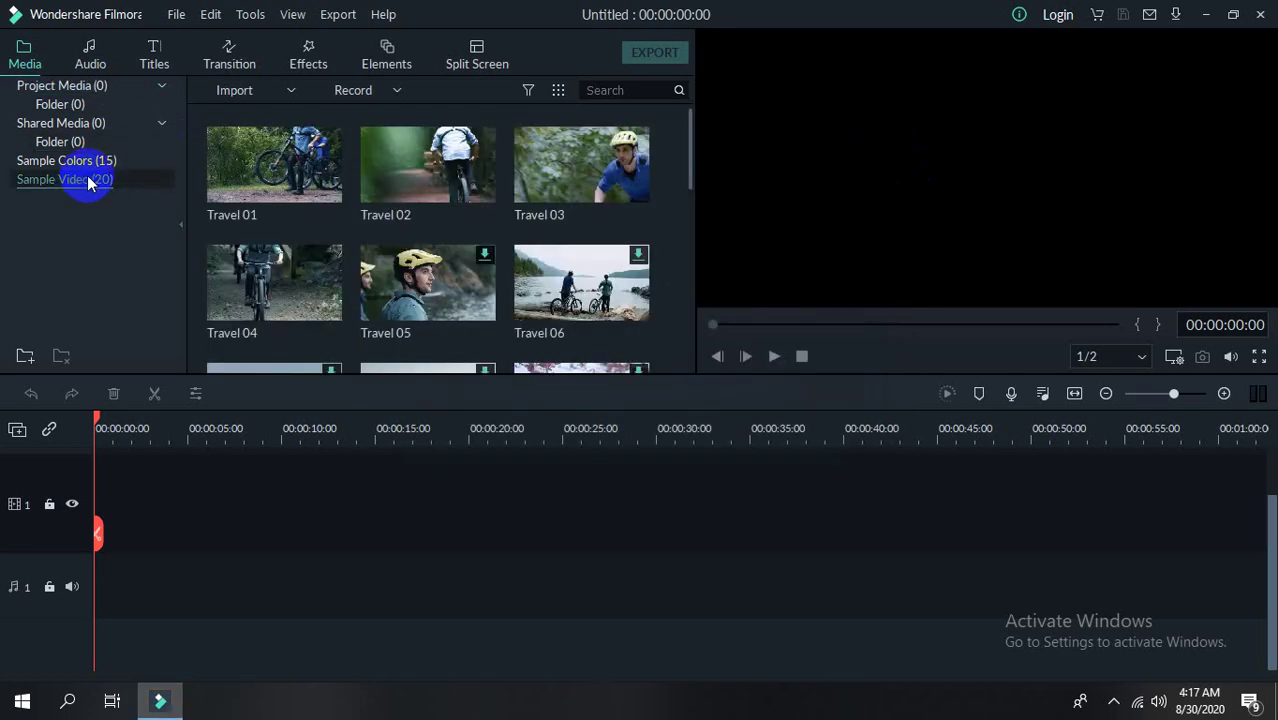
{"action": "left_click", "coordinate": [271, 164]}
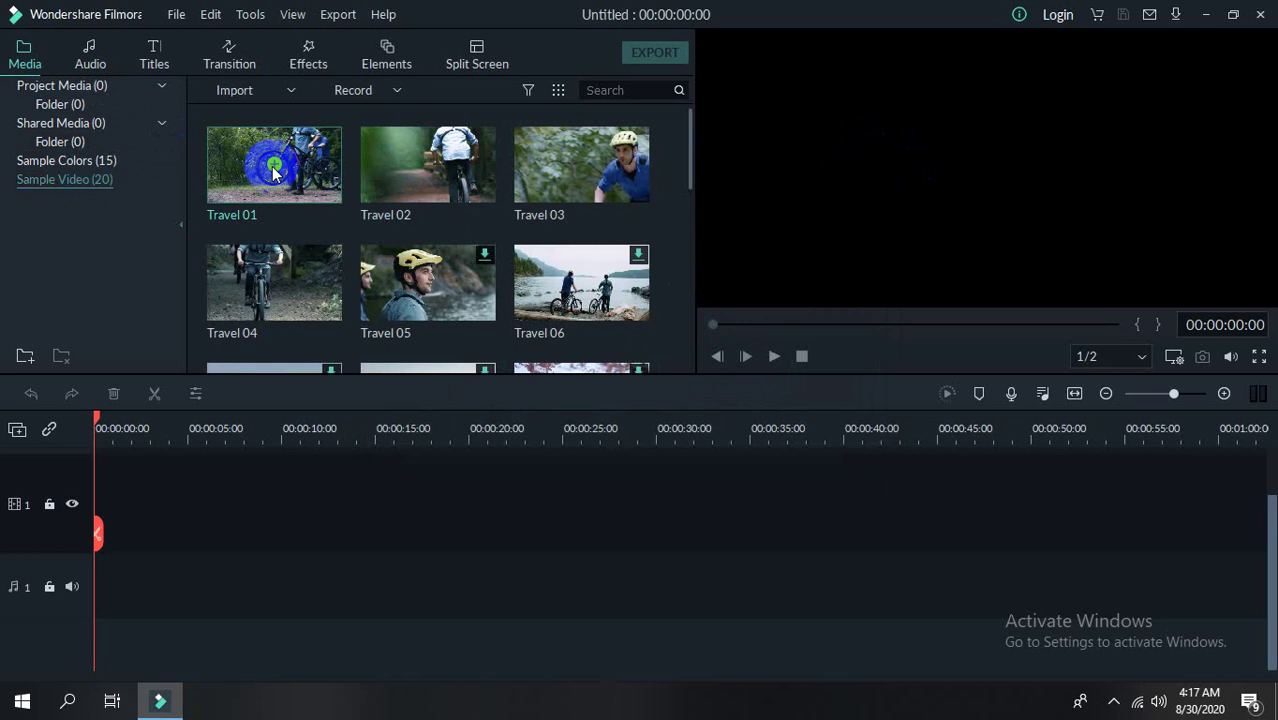
{"action": "double_click", "coordinate": [271, 168]}
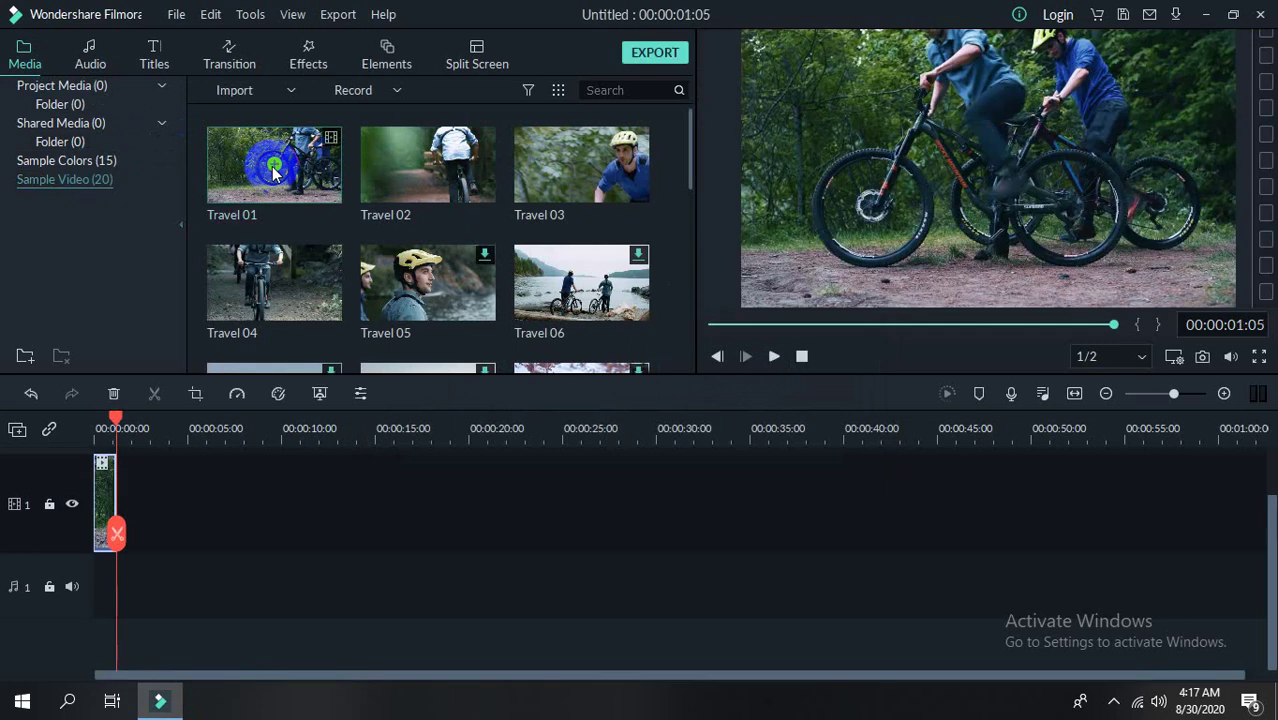
{"action": "double_click", "coordinate": [425, 168]}
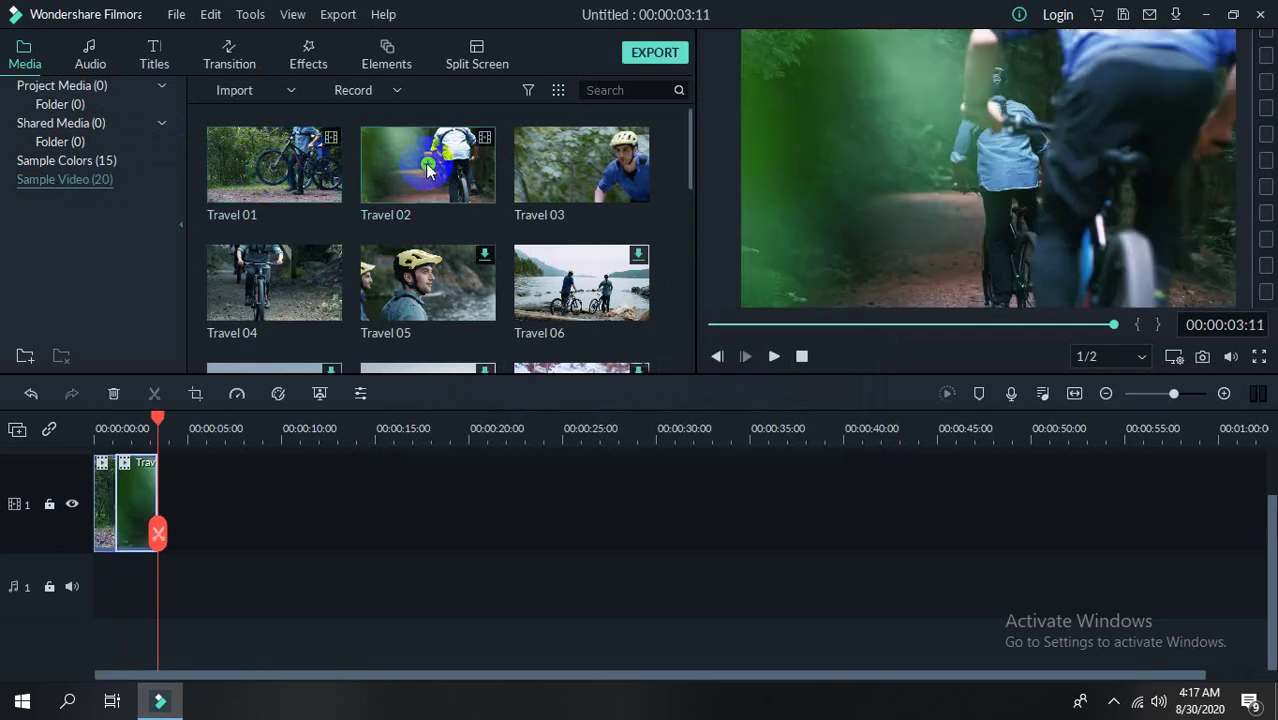
{"action": "double_click", "coordinate": [576, 165]}
{"action": "left_click", "coordinate": [330, 278]}
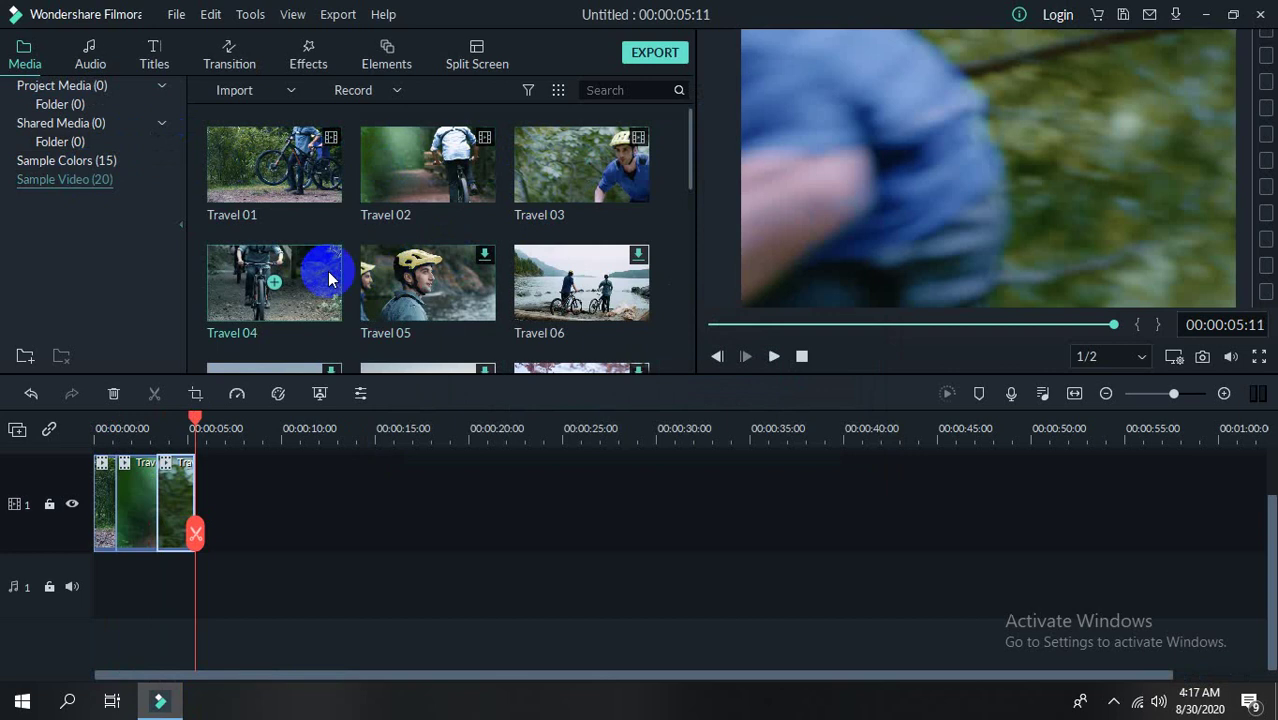
{"action": "left_click", "coordinate": [419, 275]}
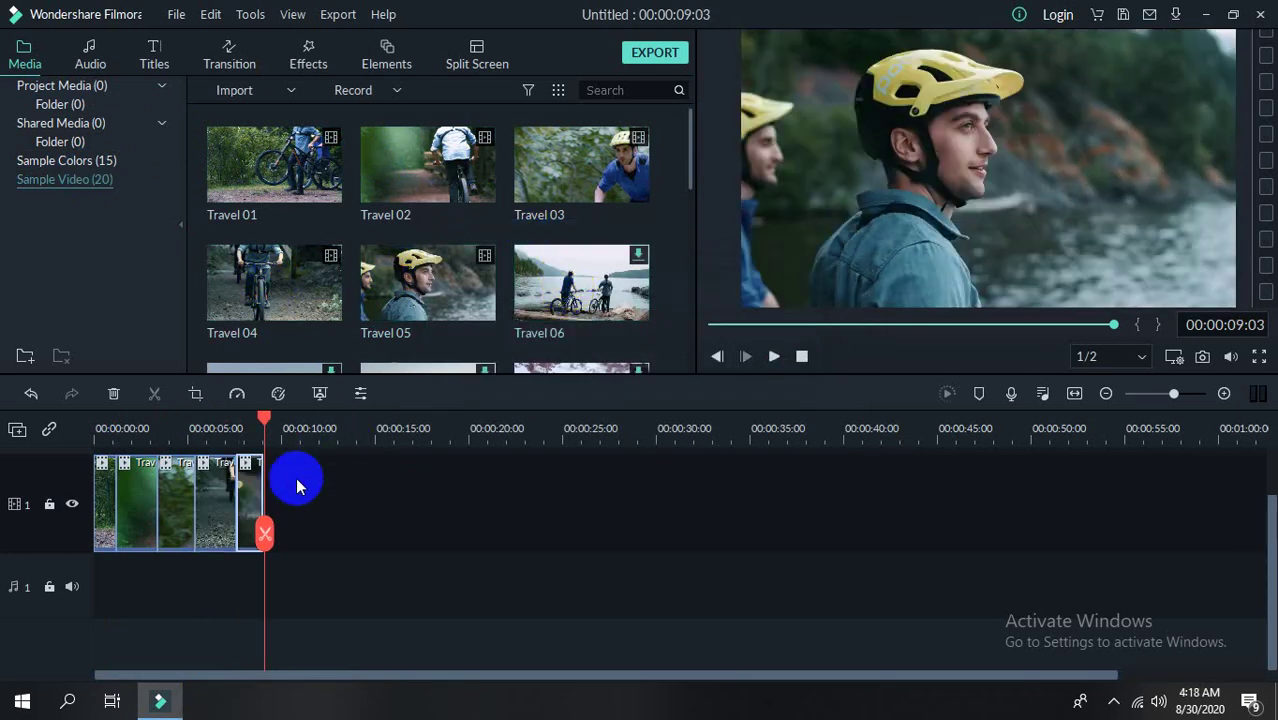
{"action": "left_click_drag", "start_coordinate": [265, 424], "coordinate": [99, 420]}
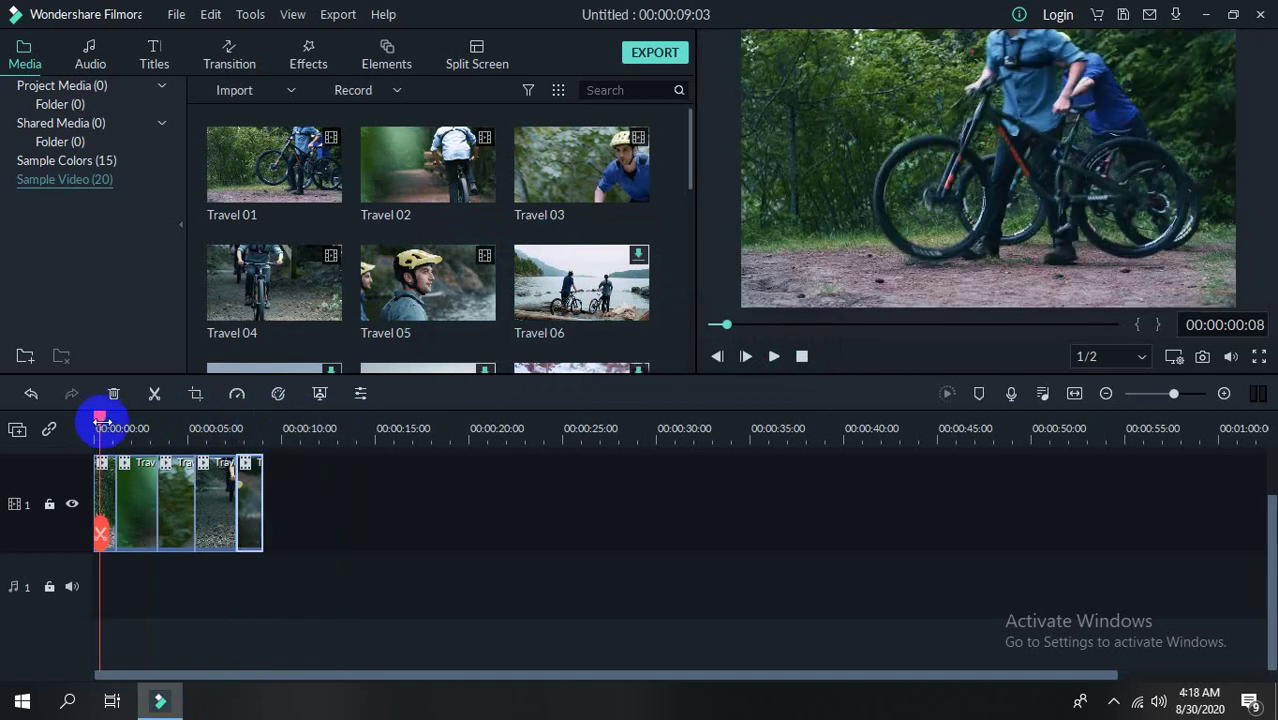
{"action": "left_click", "coordinate": [773, 358]}
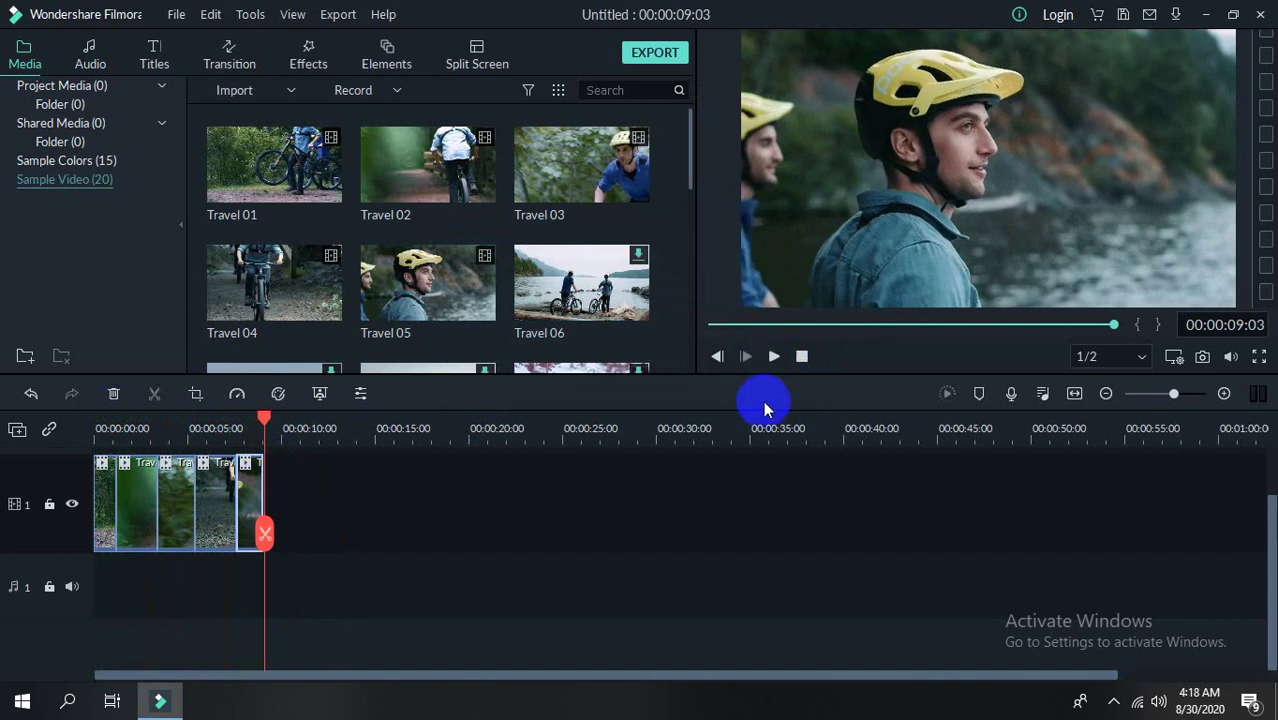
Switch to Notepad, write the note "Videos Text Use" and minimize it to return to the video editor
{"action": "left_click", "coordinate": [22, 701]}
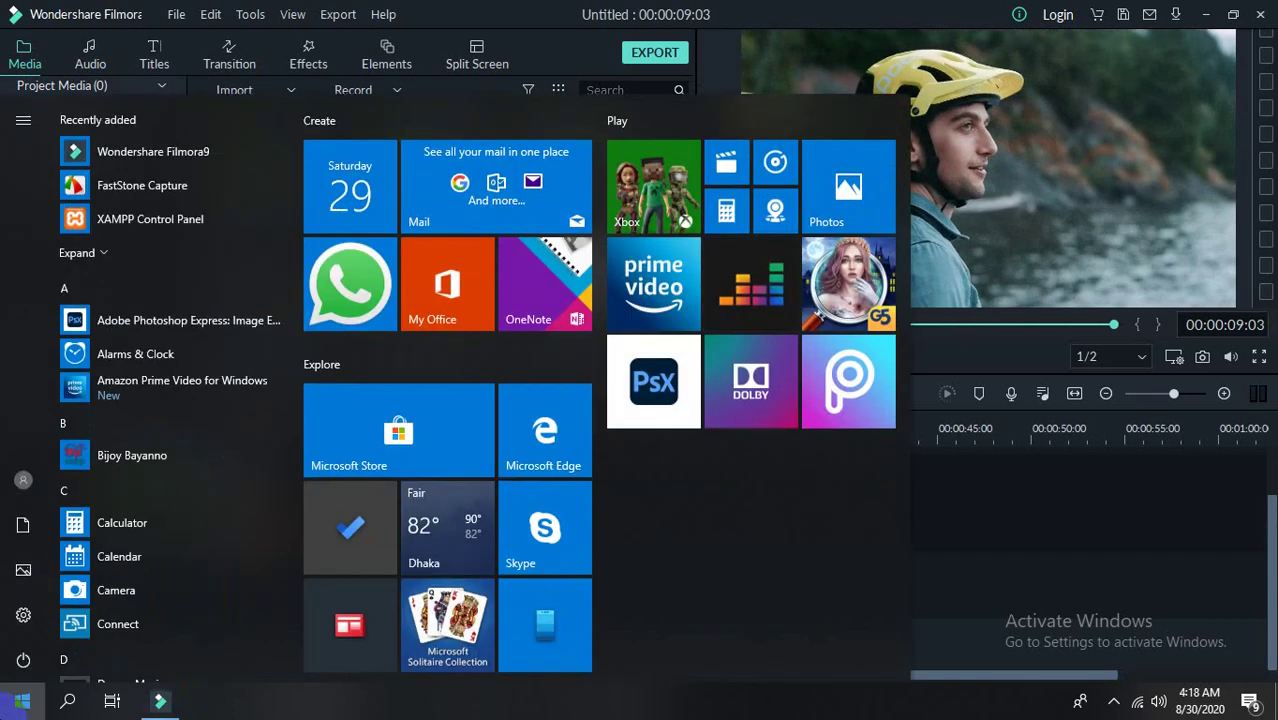
{"action": "type", "text": "note"}
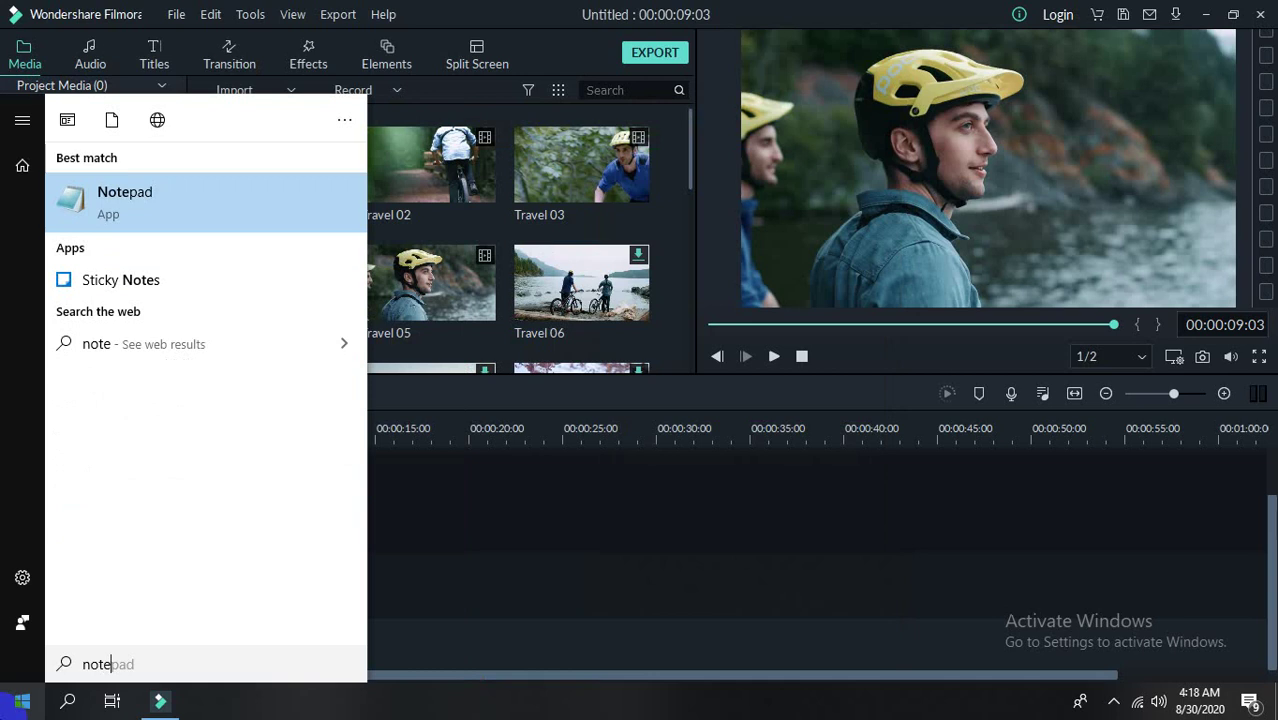
{"action": "left_click", "coordinate": [171, 215]}
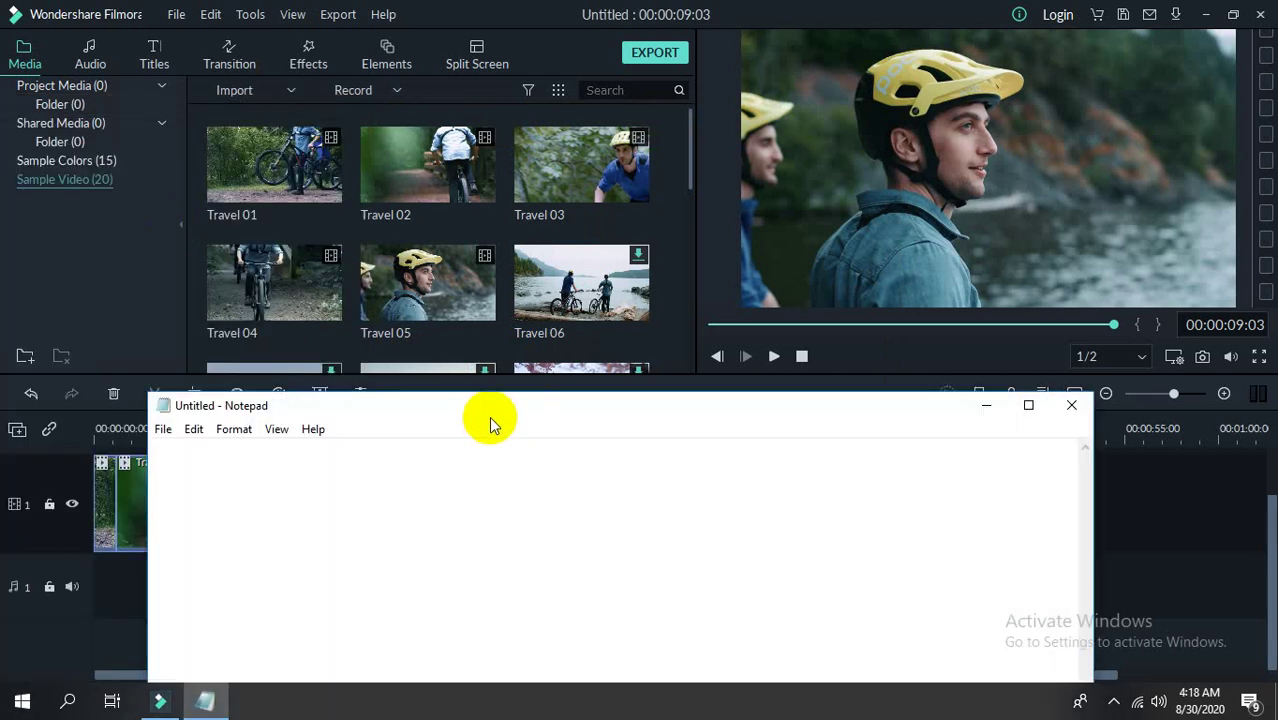
{"action": "left_click_drag", "start_coordinate": [490, 425], "coordinate": [582, 132]}
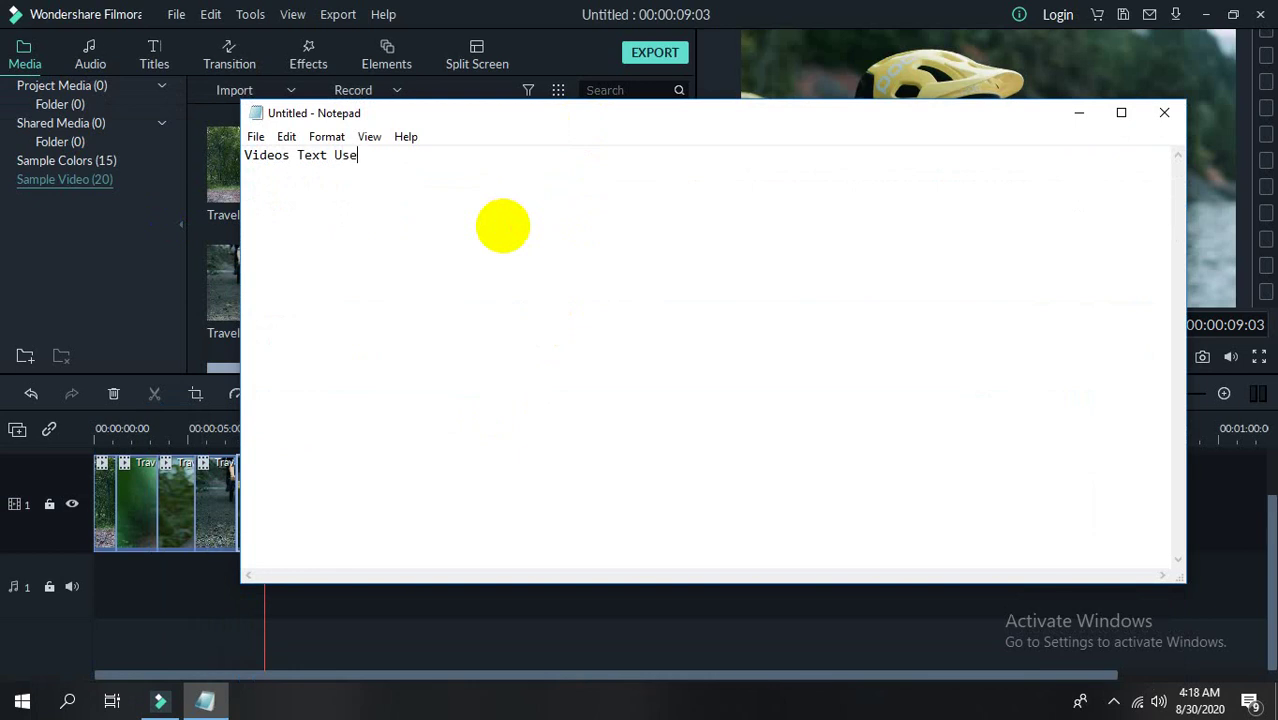
{"action": "left_click", "coordinate": [1081, 113]}
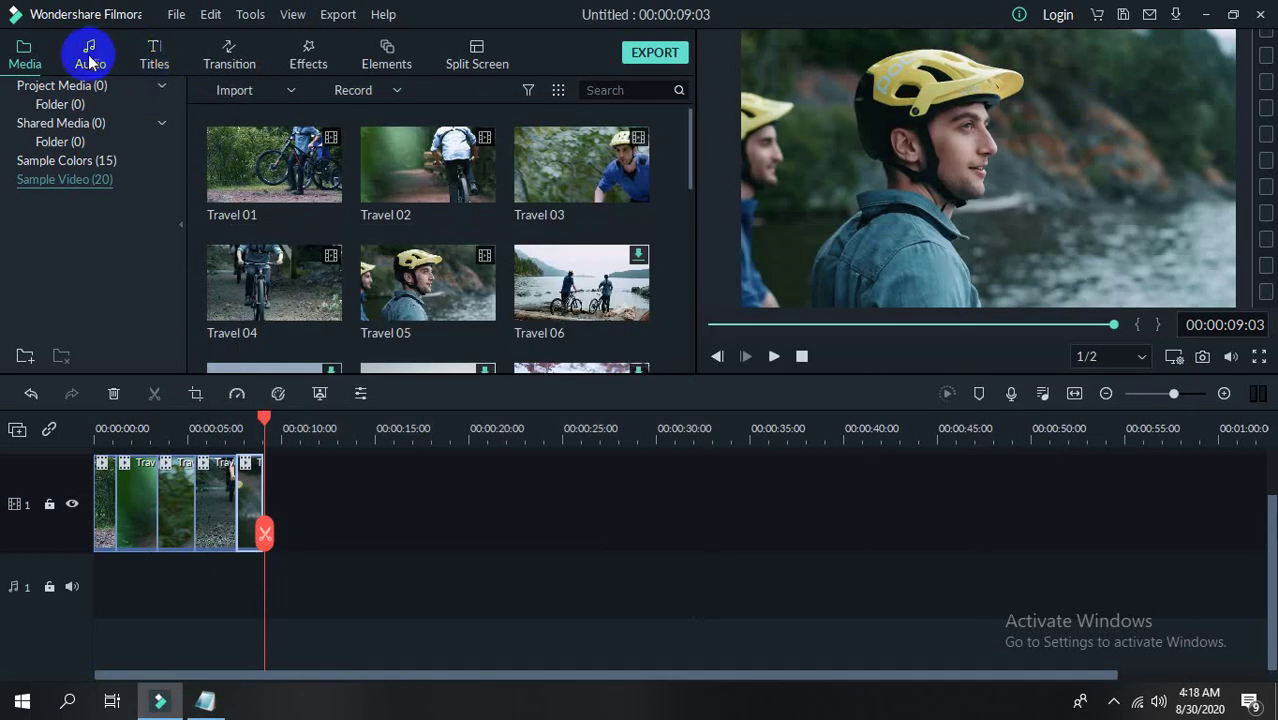
Add the Title 1 template after the last clip on the video track and open it for advanced text editing
{"action": "left_click", "coordinate": [153, 57]}
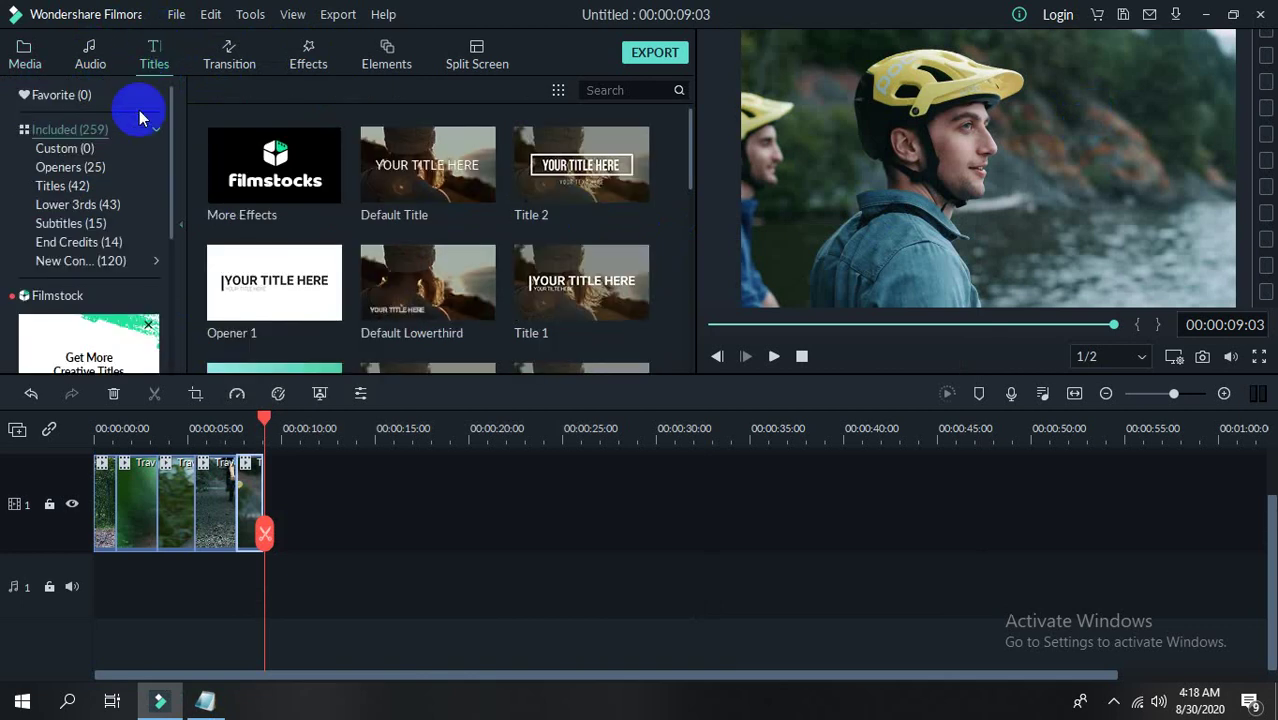
{"action": "left_click", "coordinate": [581, 284]}
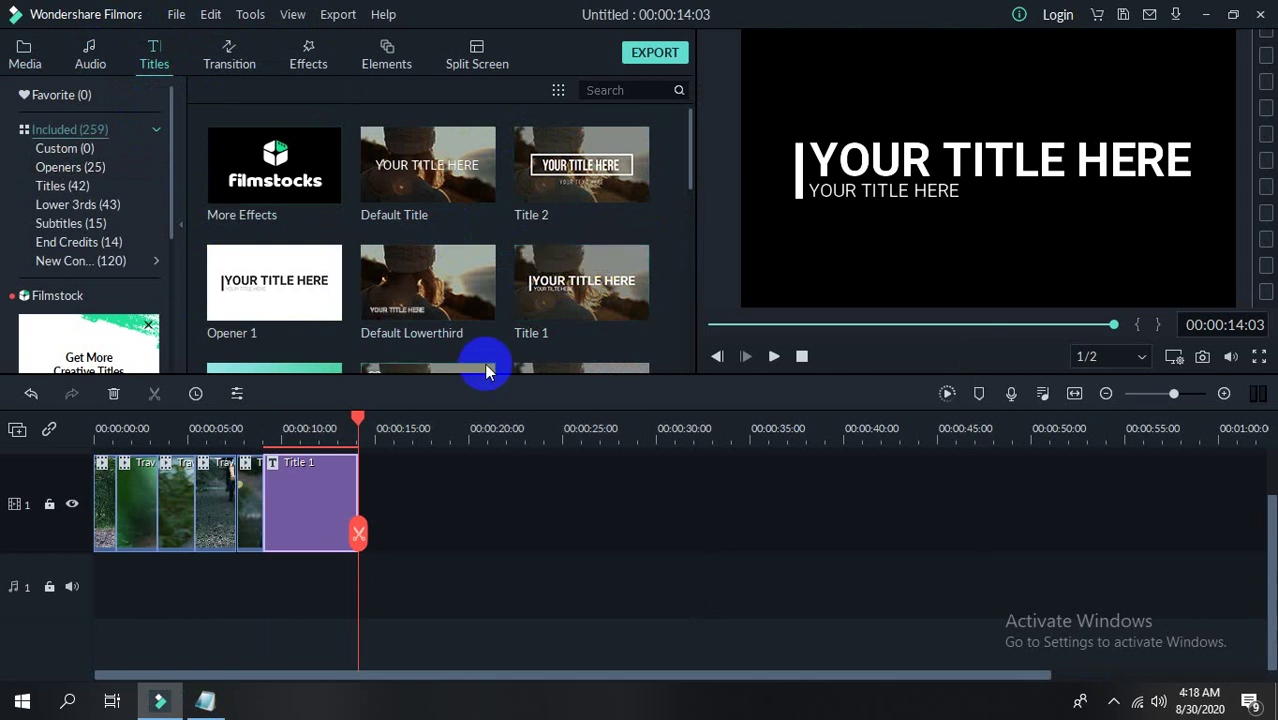
{"action": "double_click", "coordinate": [310, 481]}
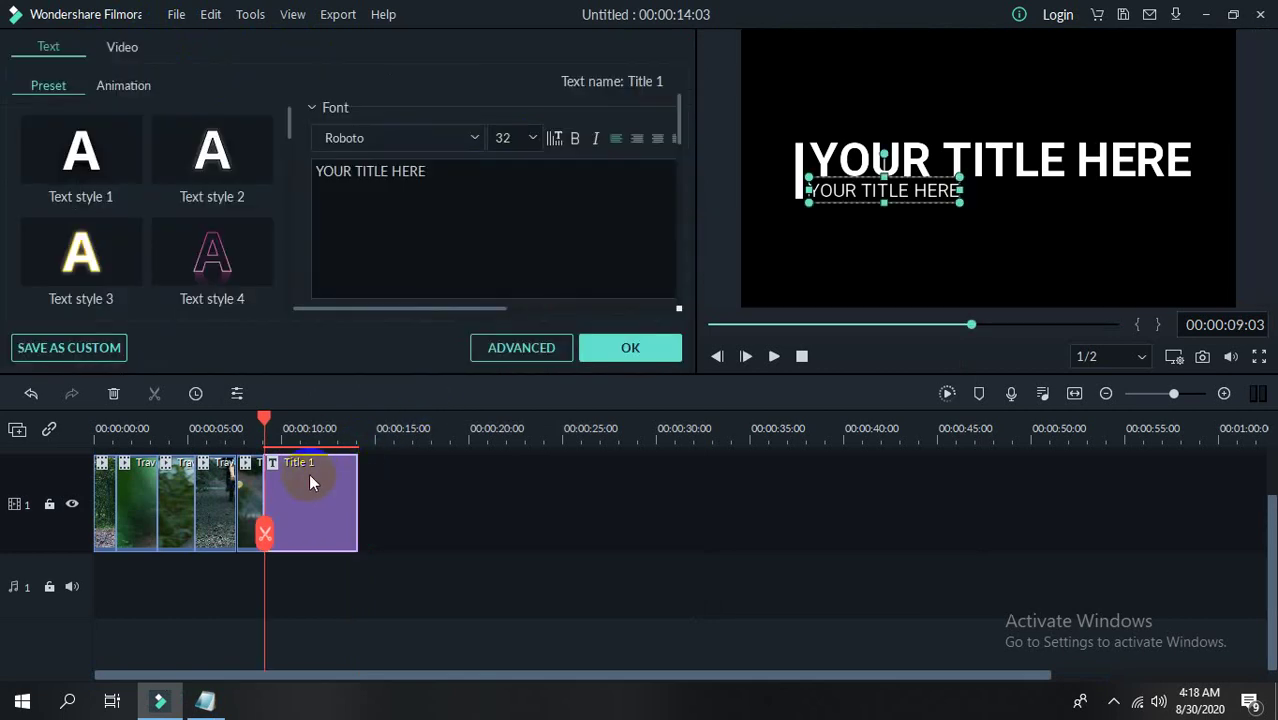
{"action": "left_click", "coordinate": [514, 350]}
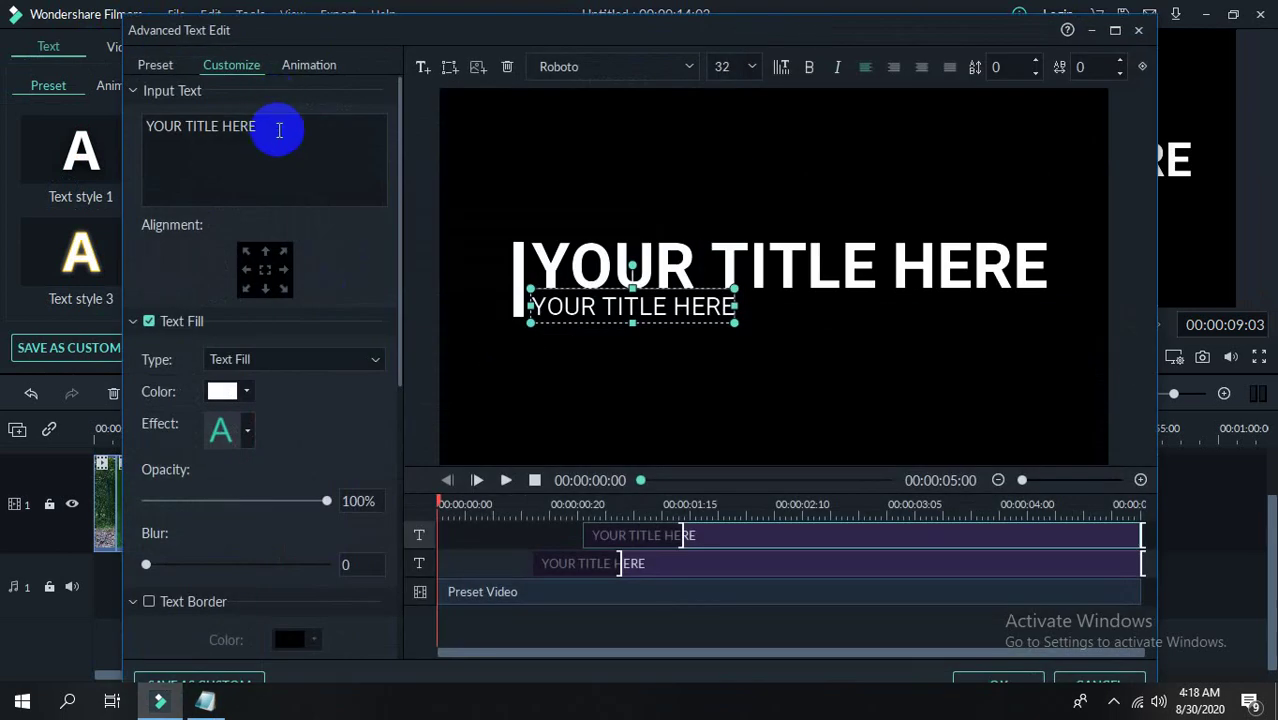
Replace the small subtitle line's placeholder text with "IT-Research"
{"action": "left_click_drag", "start_coordinate": [278, 130], "coordinate": [134, 126]}
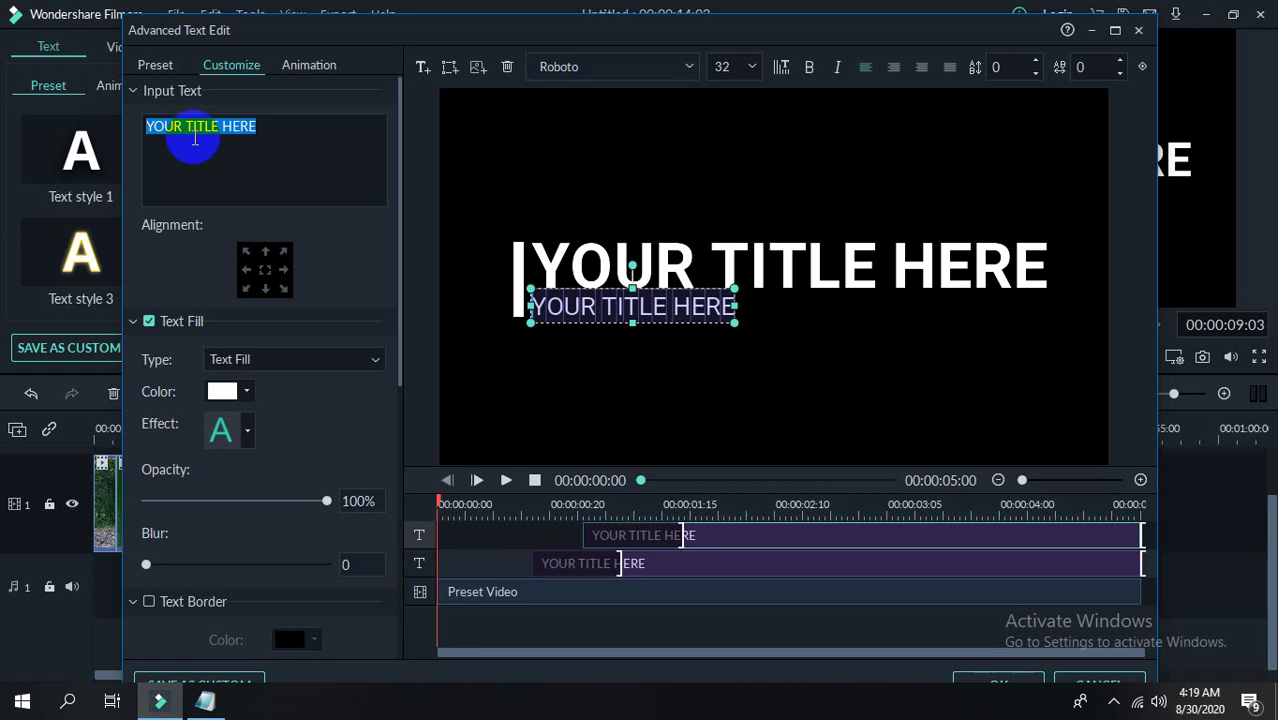
{"action": "type", "text": "#"}
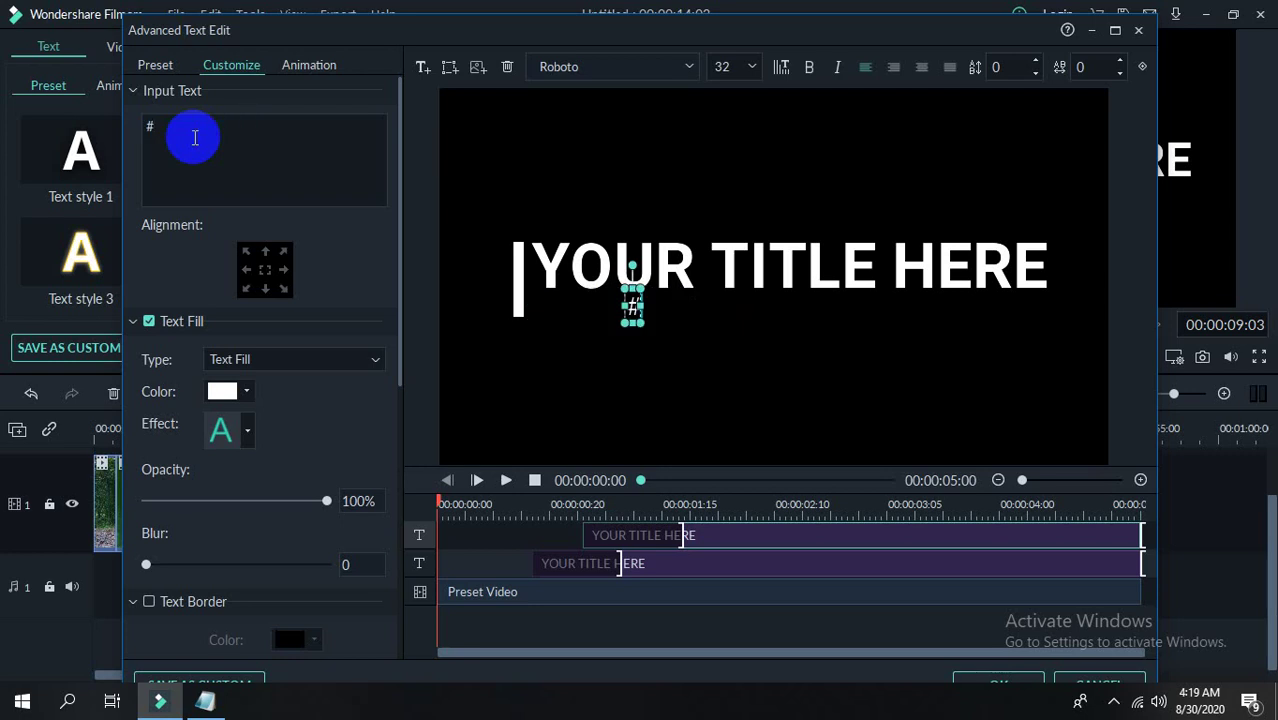
{"action": "key", "text": "BackSpace"}
{"action": "type", "text": "T-Research"}
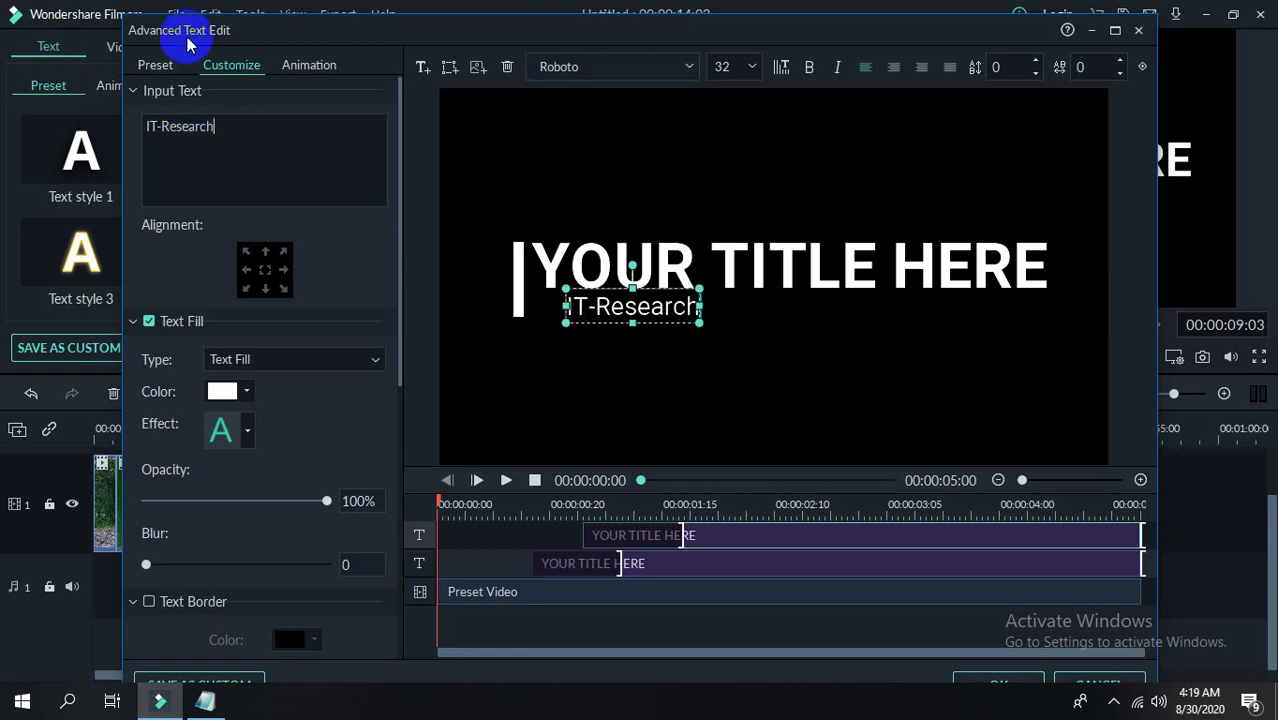
Replace the large main title's placeholder text with "Programming & Software Company"
{"action": "left_click", "coordinate": [591, 563]}
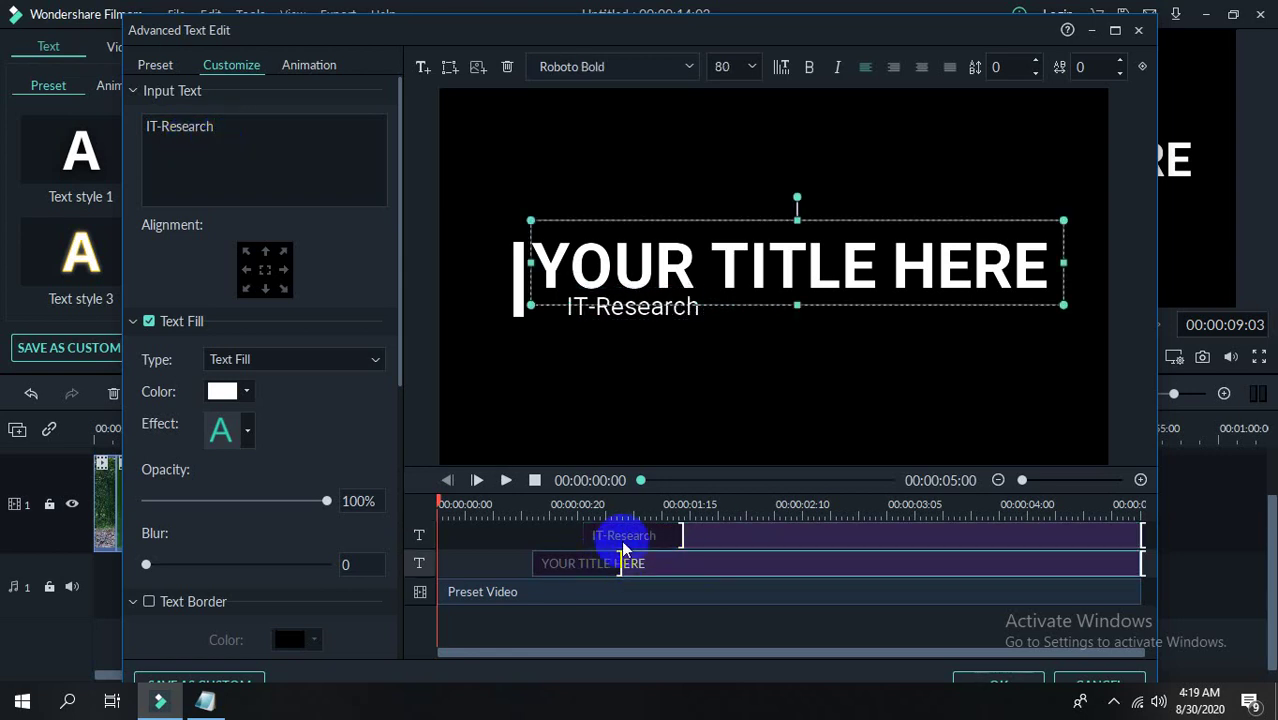
{"action": "left_click", "coordinate": [619, 540]}
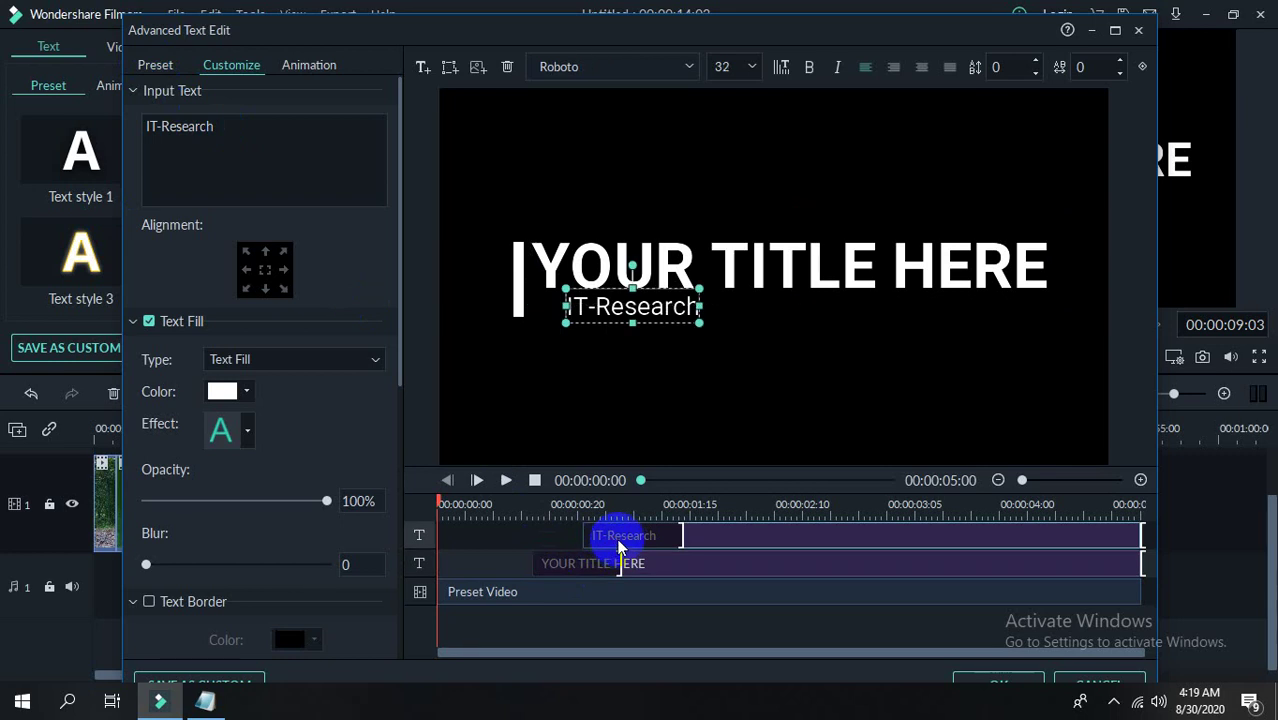
{"action": "left_click", "coordinate": [600, 565]}
{"action": "left_click_drag", "start_coordinate": [277, 121], "coordinate": [114, 120]}
{"action": "type", "text": "Pro"}
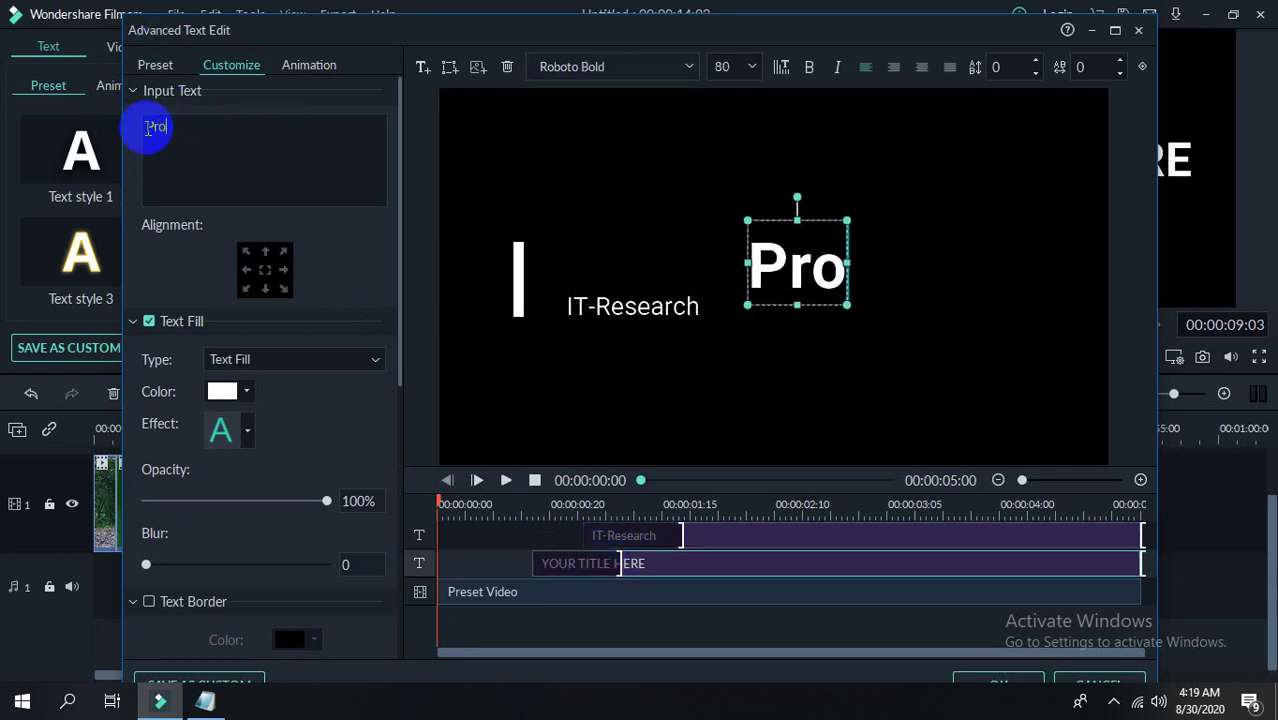
{"action": "type", "text": "gramming"}
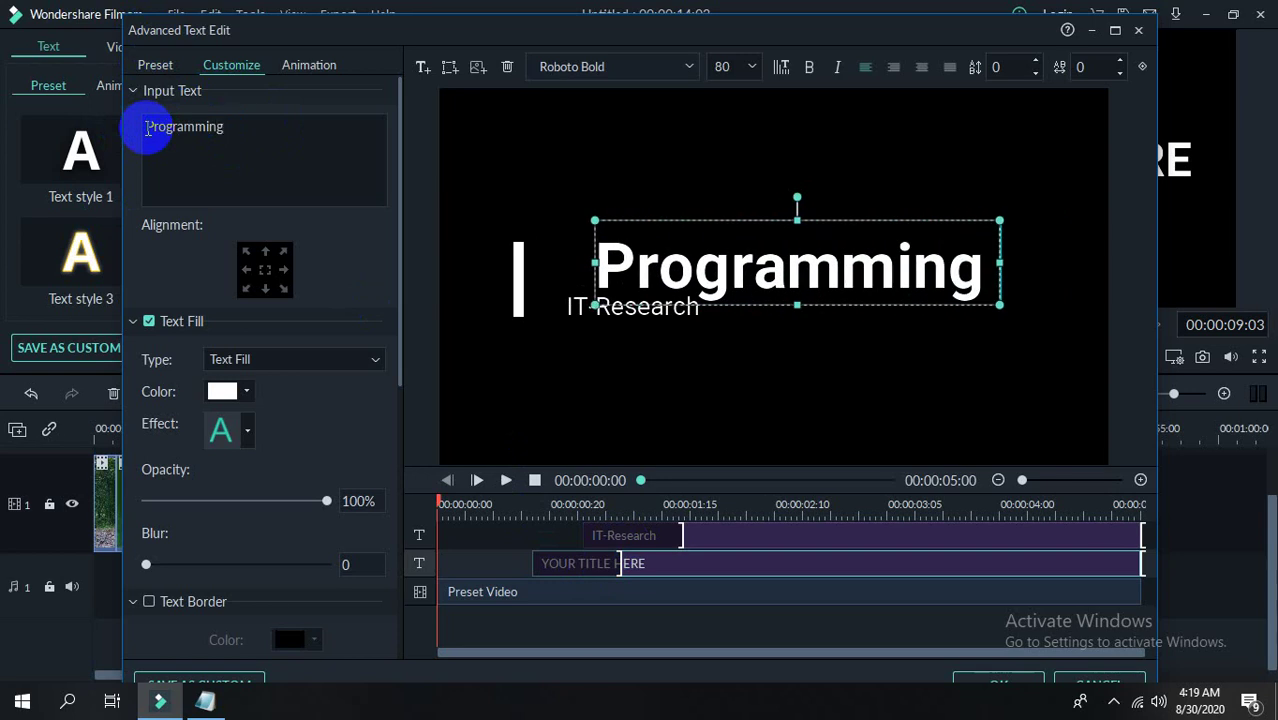
{"action": "type", "text": " A"}
{"action": "key", "text": "BackSpace"}
{"action": "type", "text": "& "}
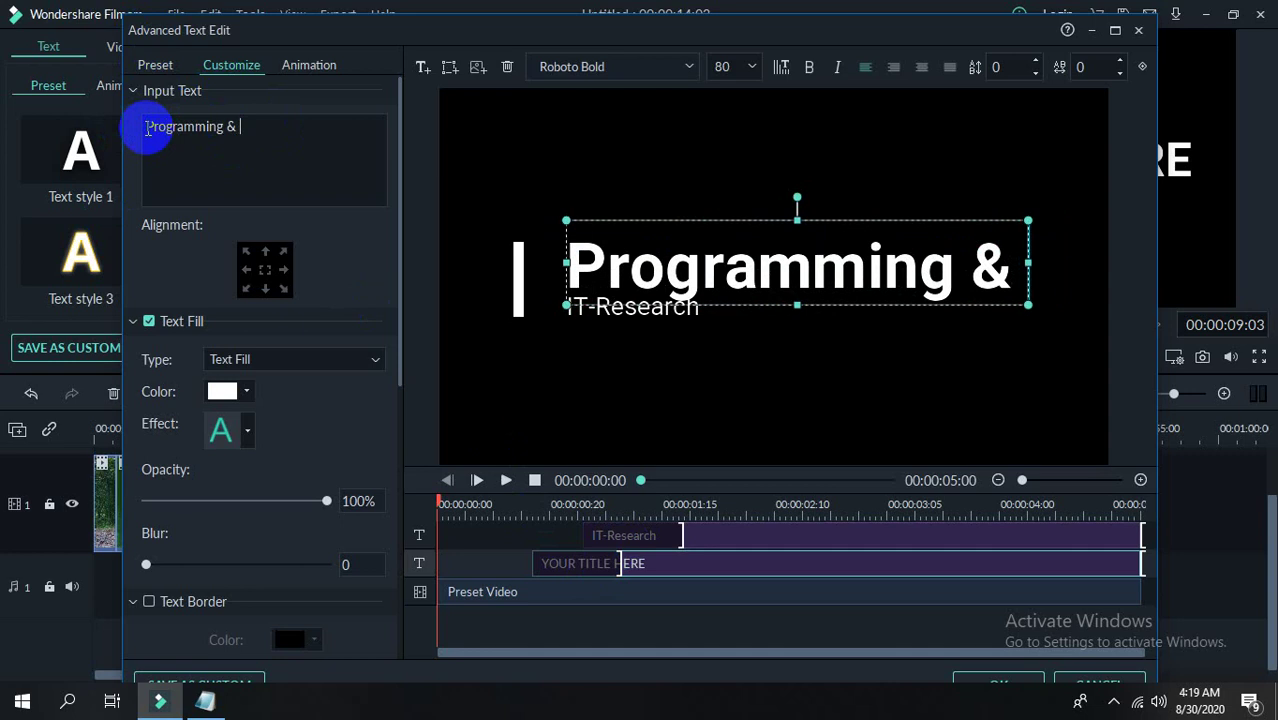
{"action": "type", "text": "Soft"}
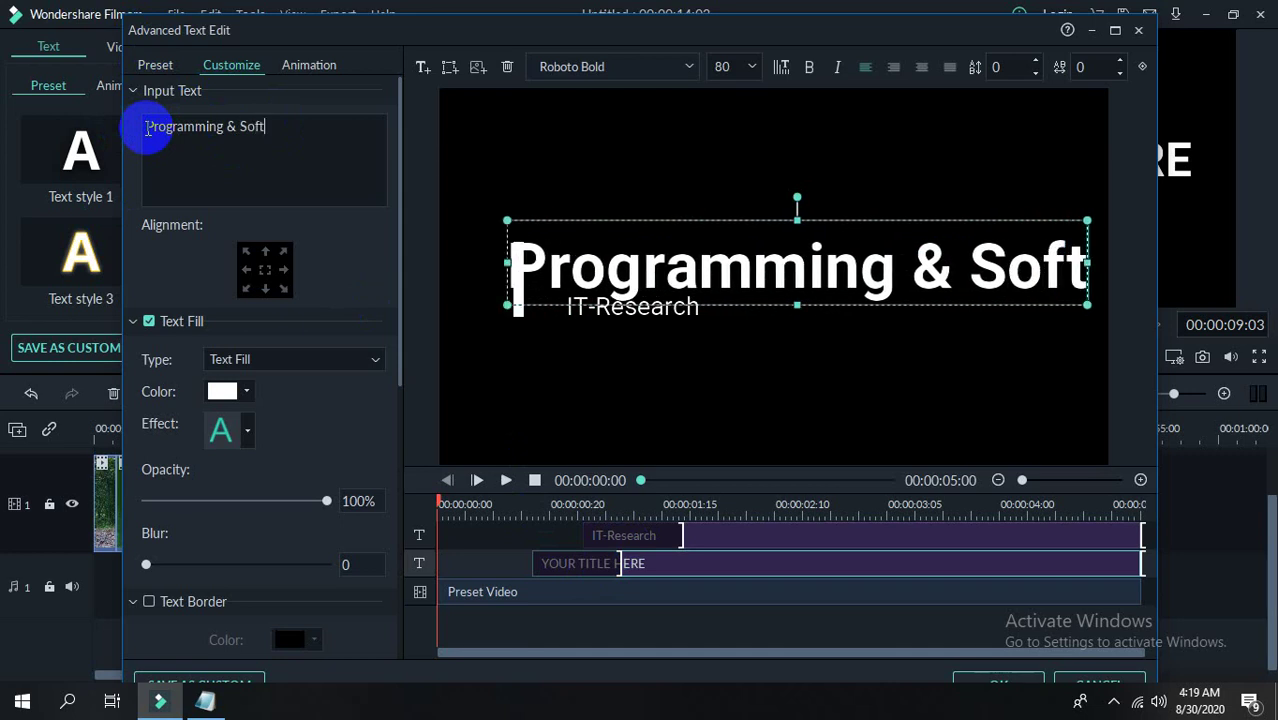
{"action": "type", "text": "ware"}
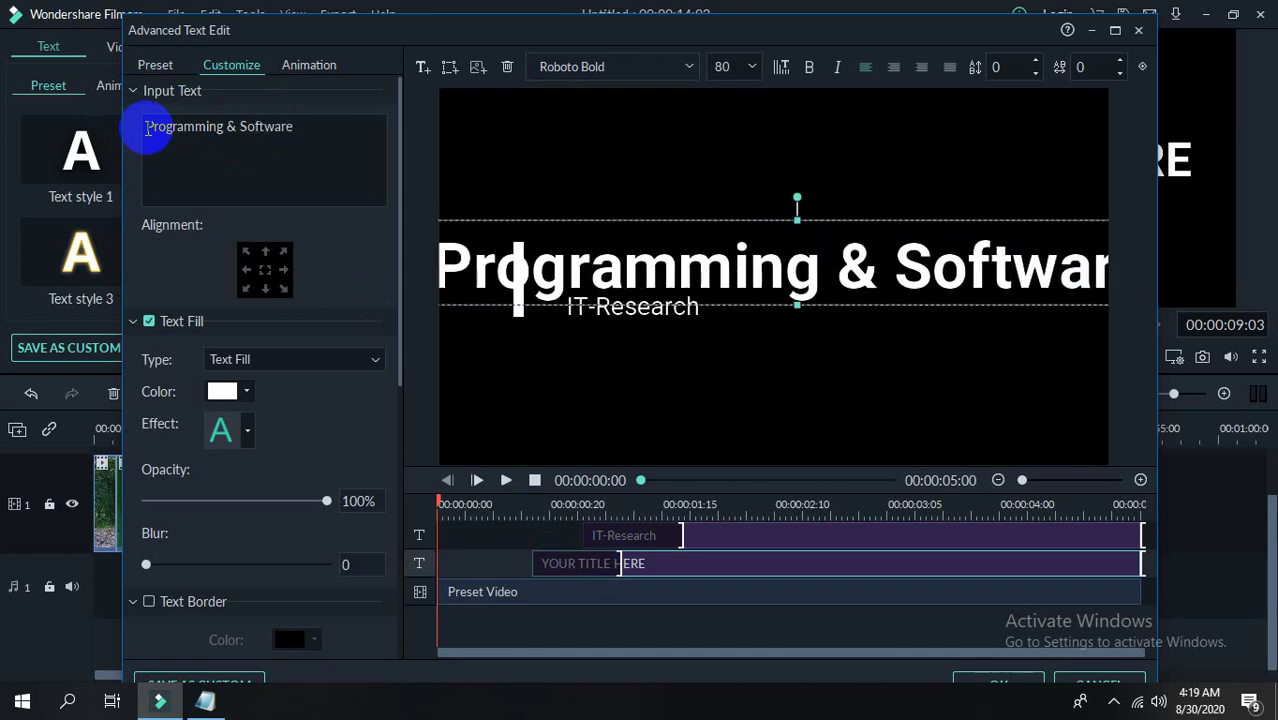
{"action": "type", "text": " Company"}
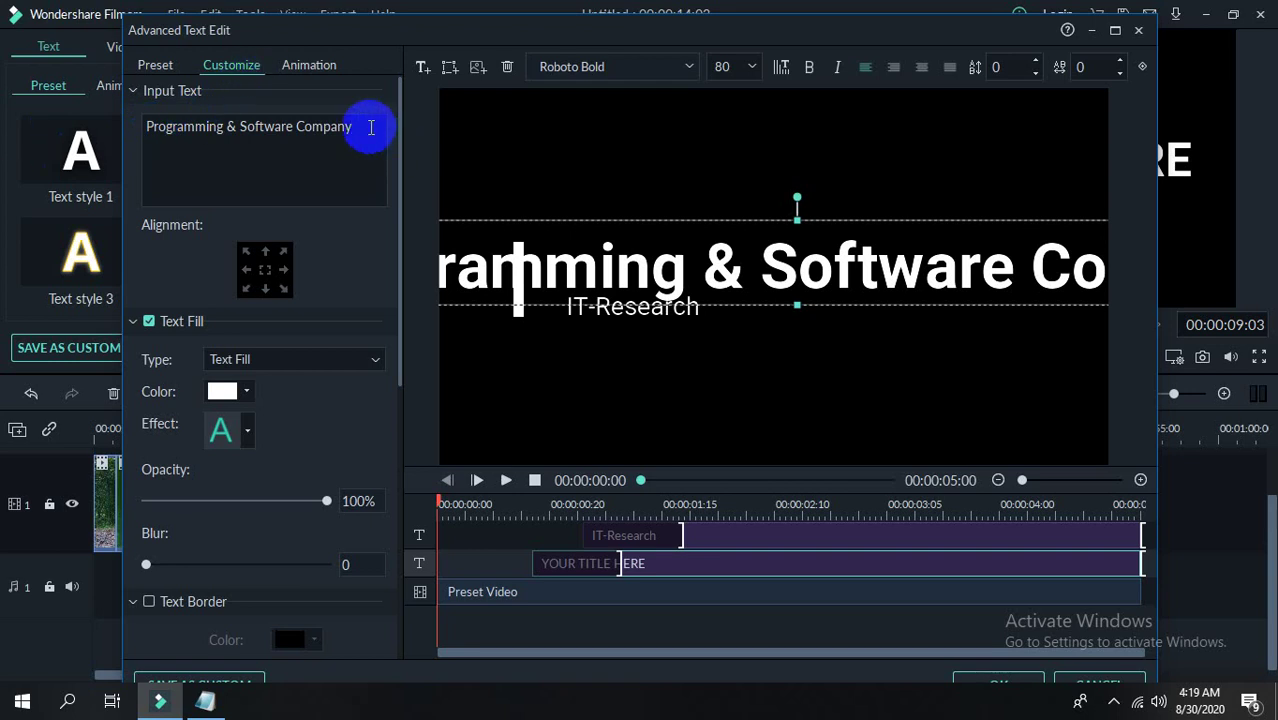
Keep the main title's text fill at 100% opacity and set its blur to 4
{"action": "left_click_drag", "start_coordinate": [365, 128], "coordinate": [137, 128]}
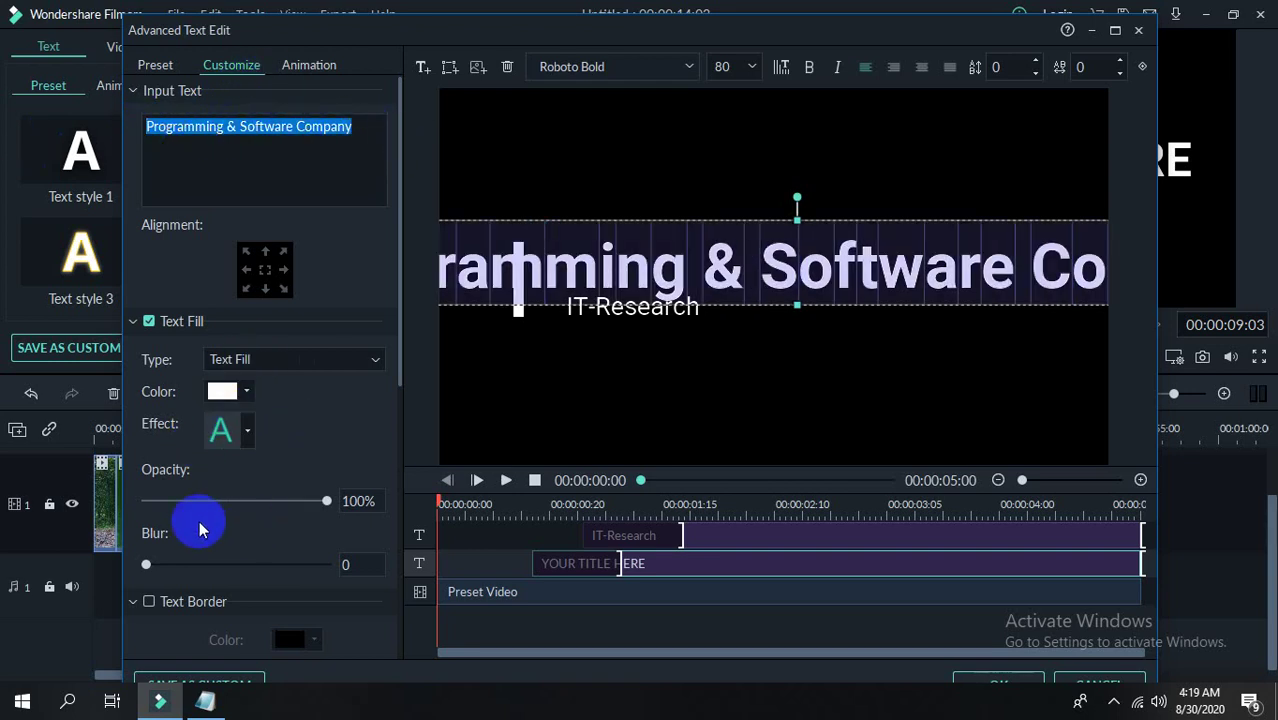
{"action": "left_click_drag", "start_coordinate": [326, 501], "coordinate": [354, 499]}
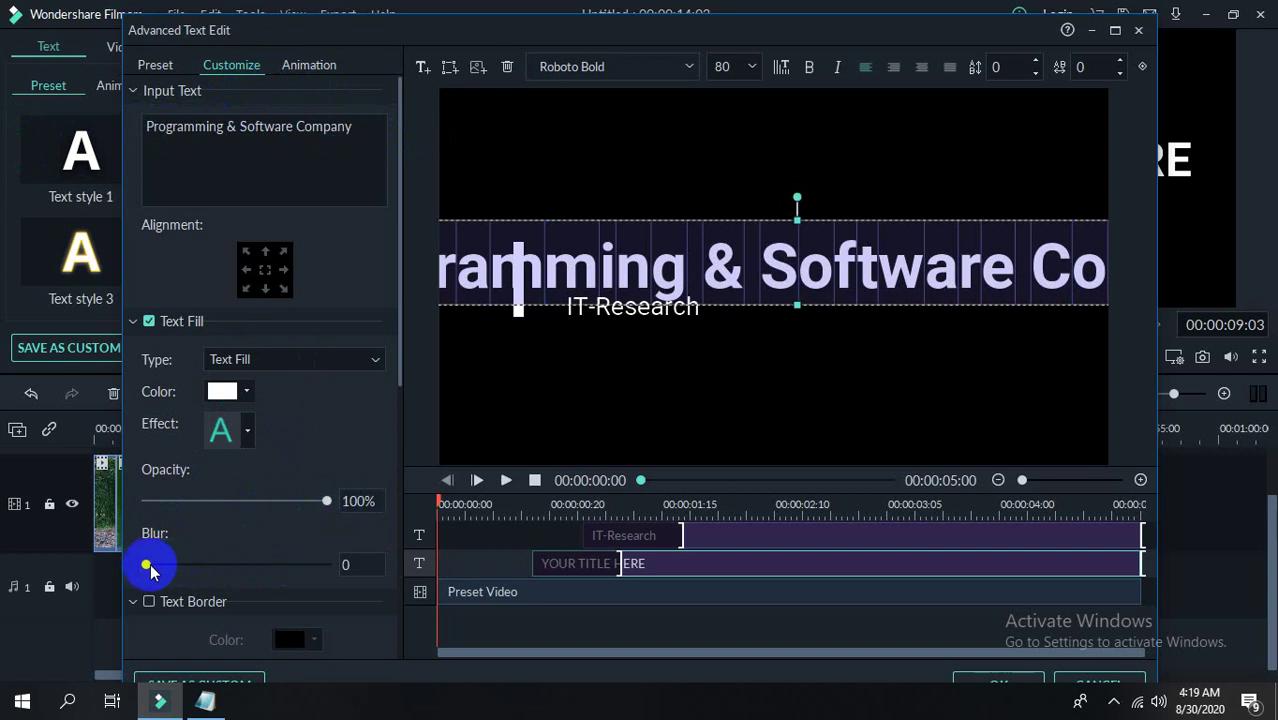
{"action": "left_click_drag", "start_coordinate": [148, 565], "coordinate": [180, 562]}
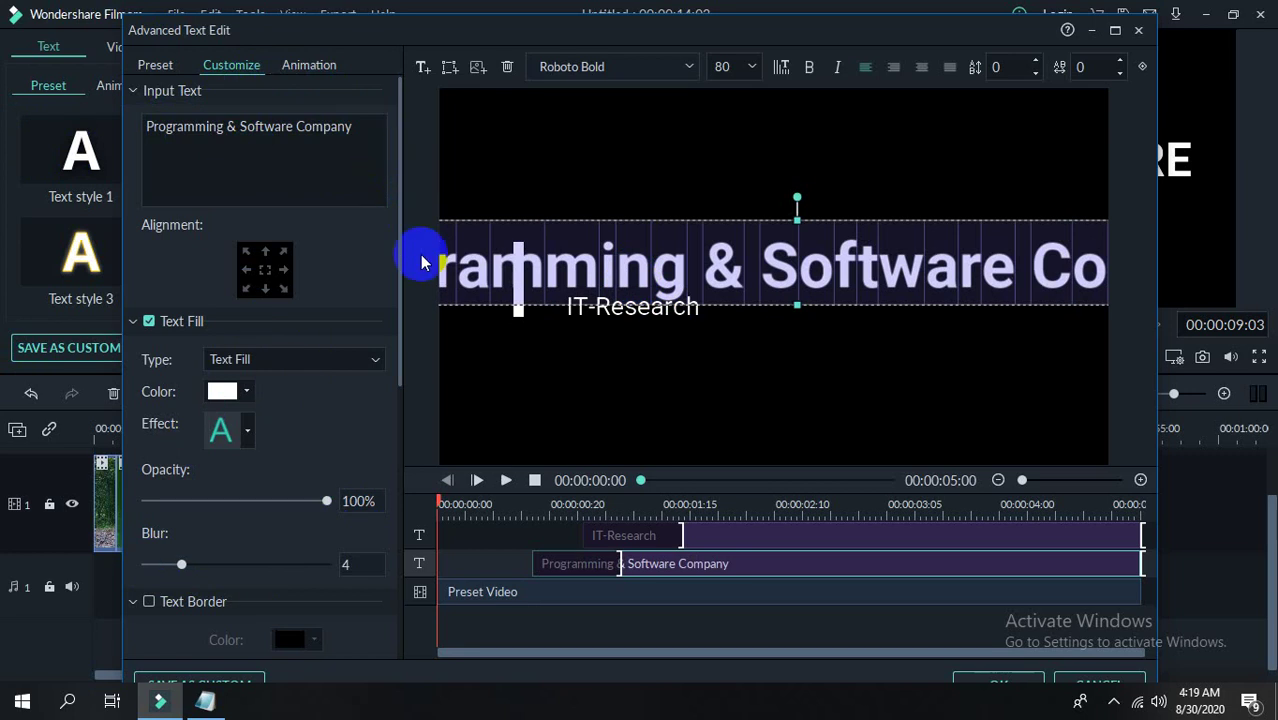
Replace the main title's whole text with "IT-Research"
{"action": "key", "text": "ctrl+a"}
{"action": "type", "text": "IT"}
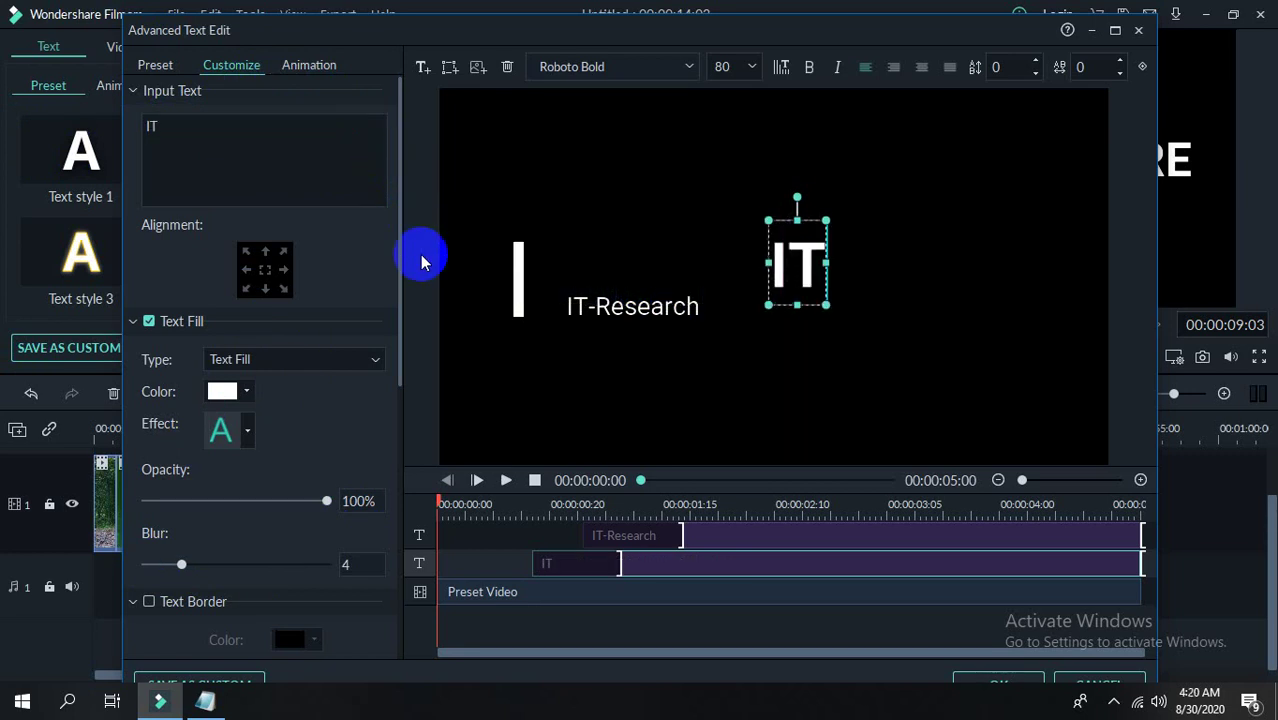
{"action": "type", "text": "-Re"}
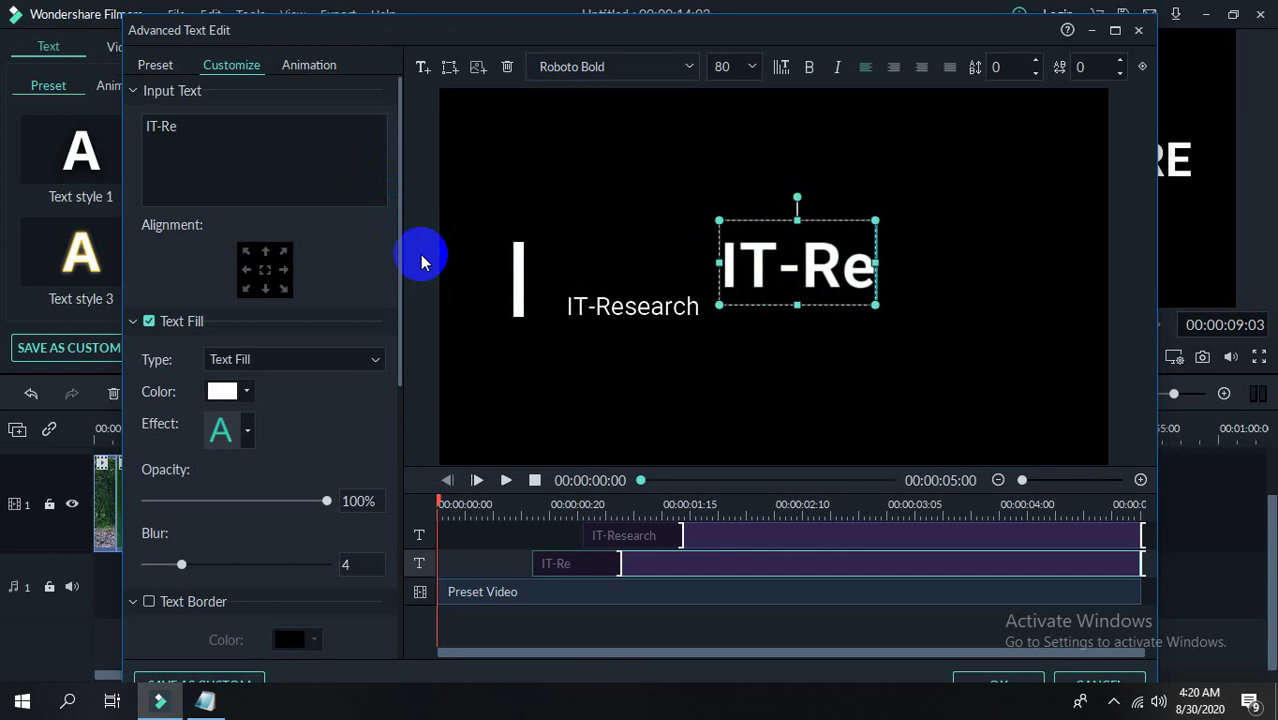
{"action": "type", "text": "search"}
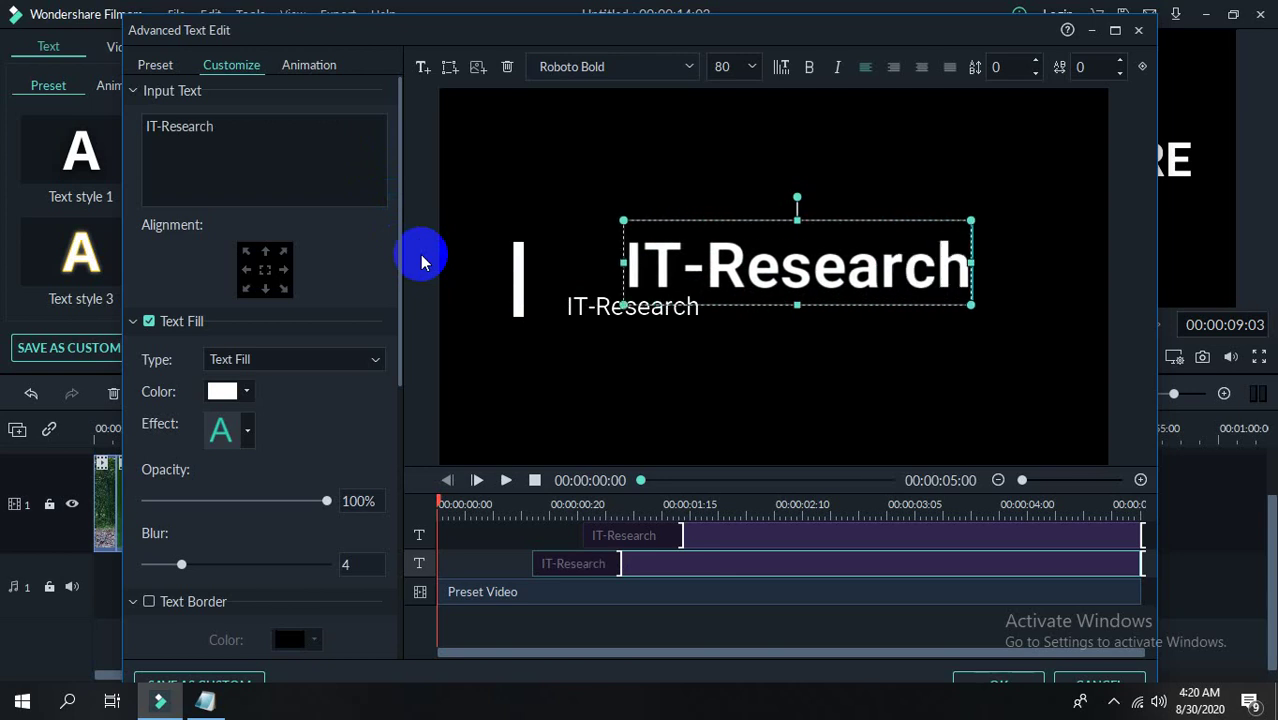
Select the small subtitle line and highlight its whole text for replacement
{"action": "left_click", "coordinate": [648, 537]}
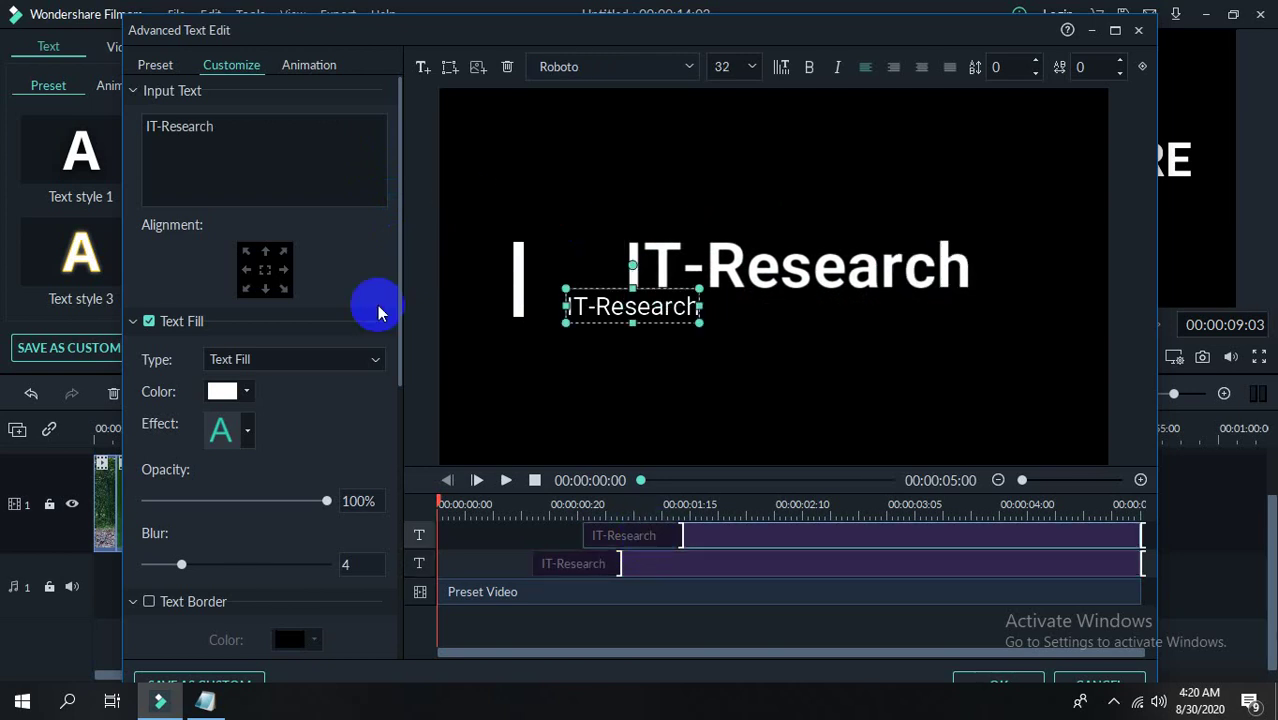
{"action": "left_click_drag", "start_coordinate": [290, 130], "coordinate": [128, 128]}
{"action": "type", "text": "S"}
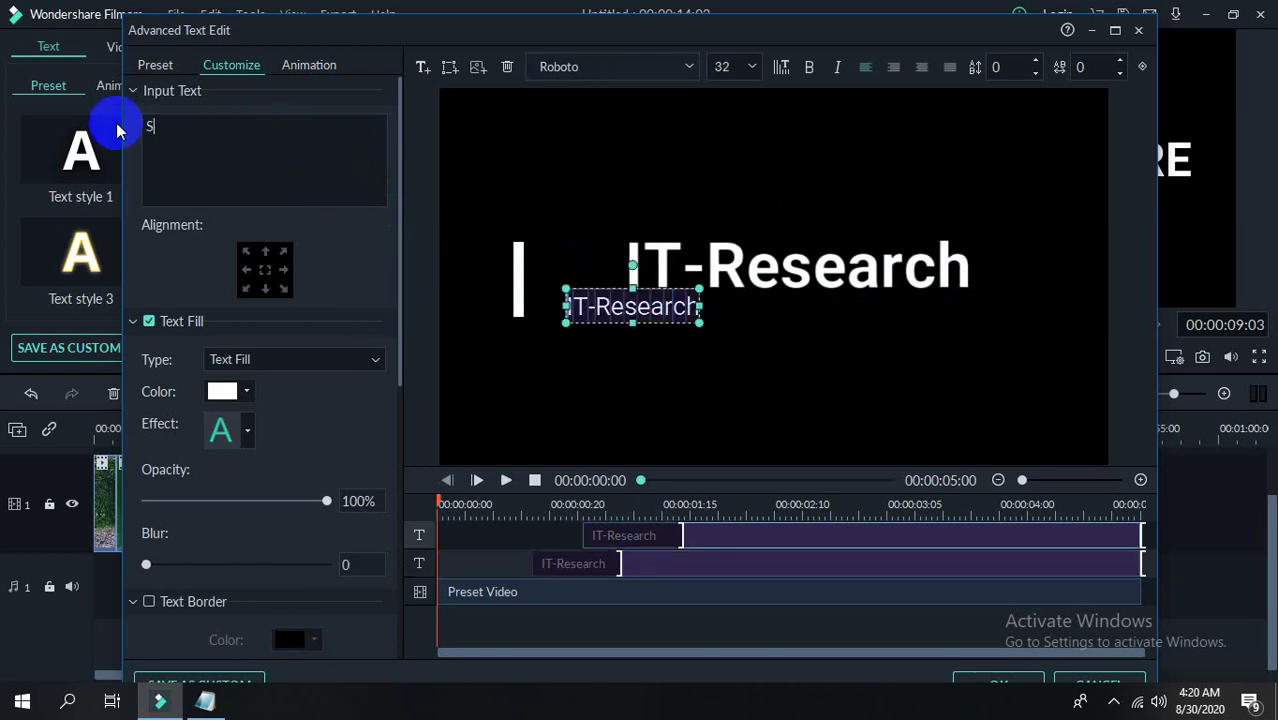
{"action": "type", "text": "oft"}
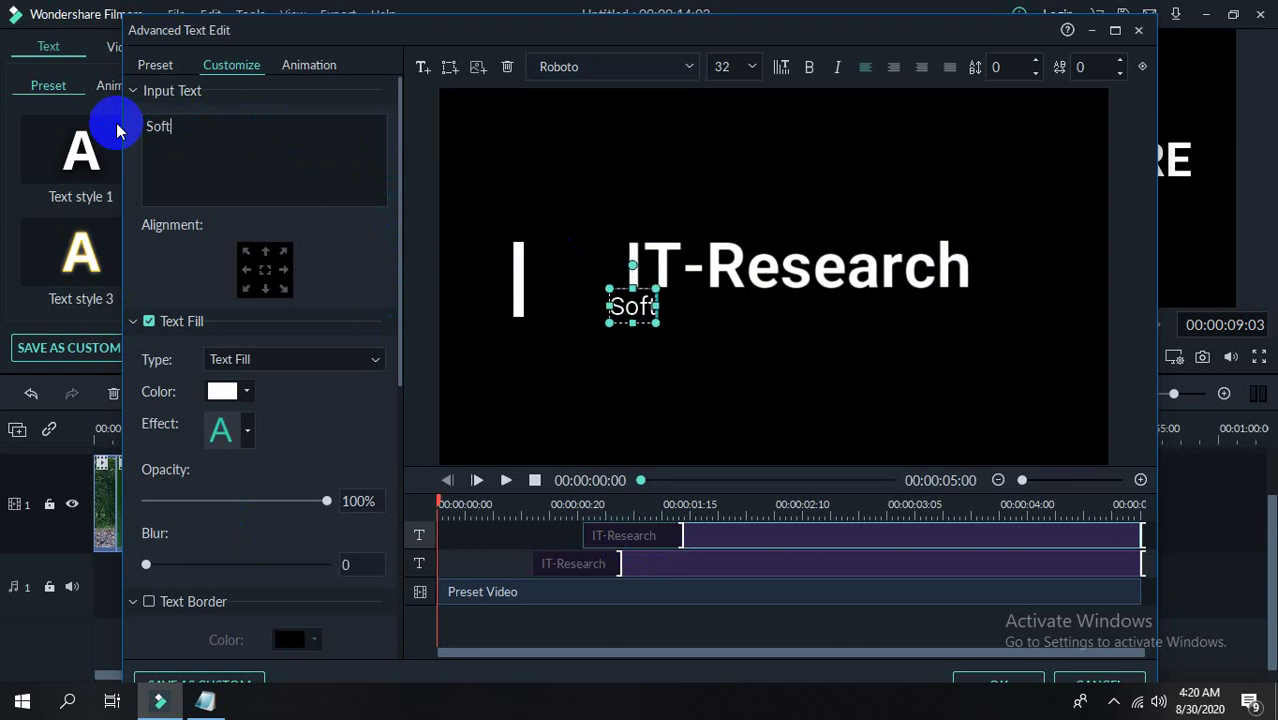
{"action": "type", "text": "ware C"}
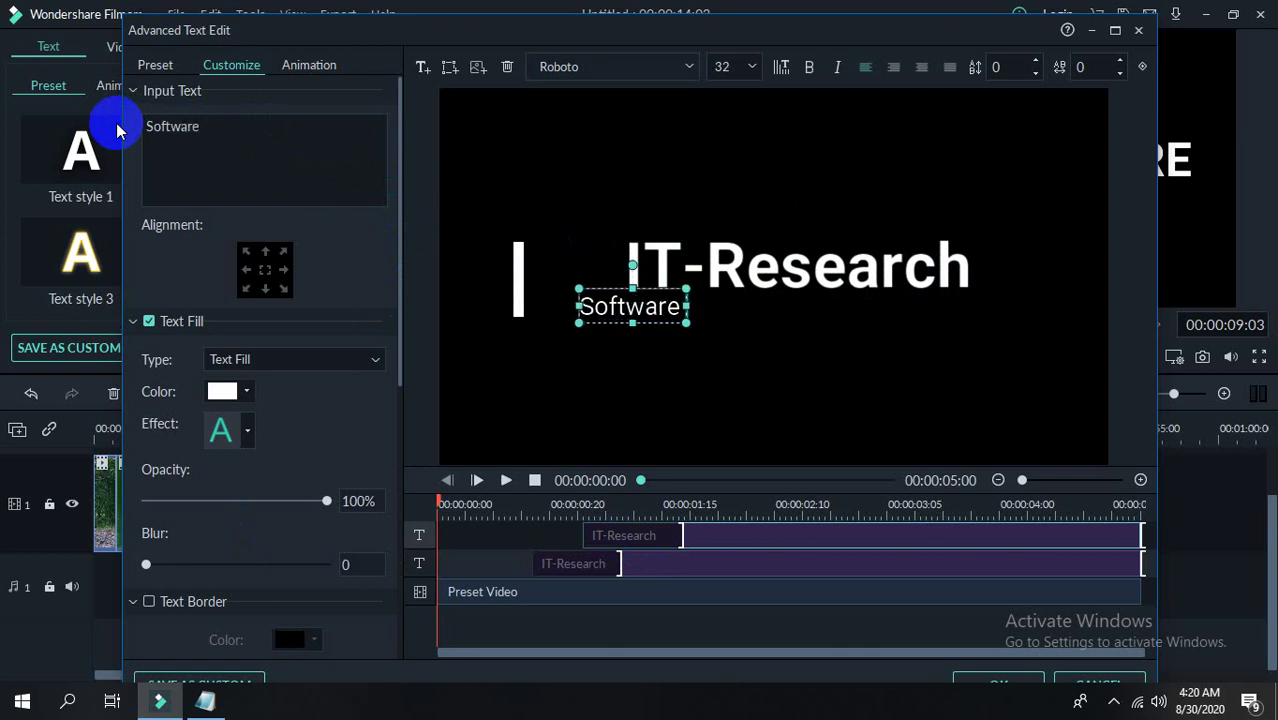
{"action": "key", "text": "BackSpace"}
{"action": "key", "text": "BackSpace"}
{"action": "key", "text": "BackSpace"}
{"action": "key", "text": "BackSpace"}
{"action": "key", "text": "BackSpace"}
{"action": "key", "text": "BackSpace"}
{"action": "key", "text": "BackSpace"}
{"action": "key", "text": "BackSpace"}
{"action": "key", "text": "BackSpace"}
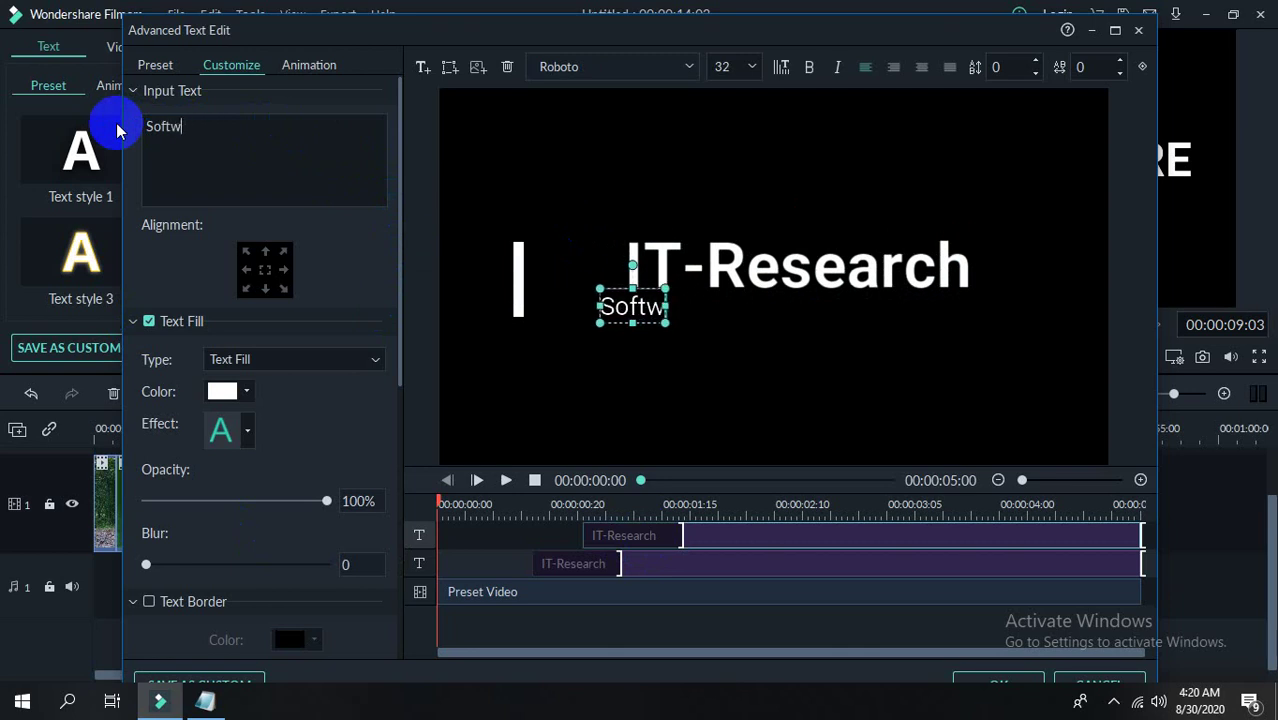
{"action": "key", "text": "BackSpace"}
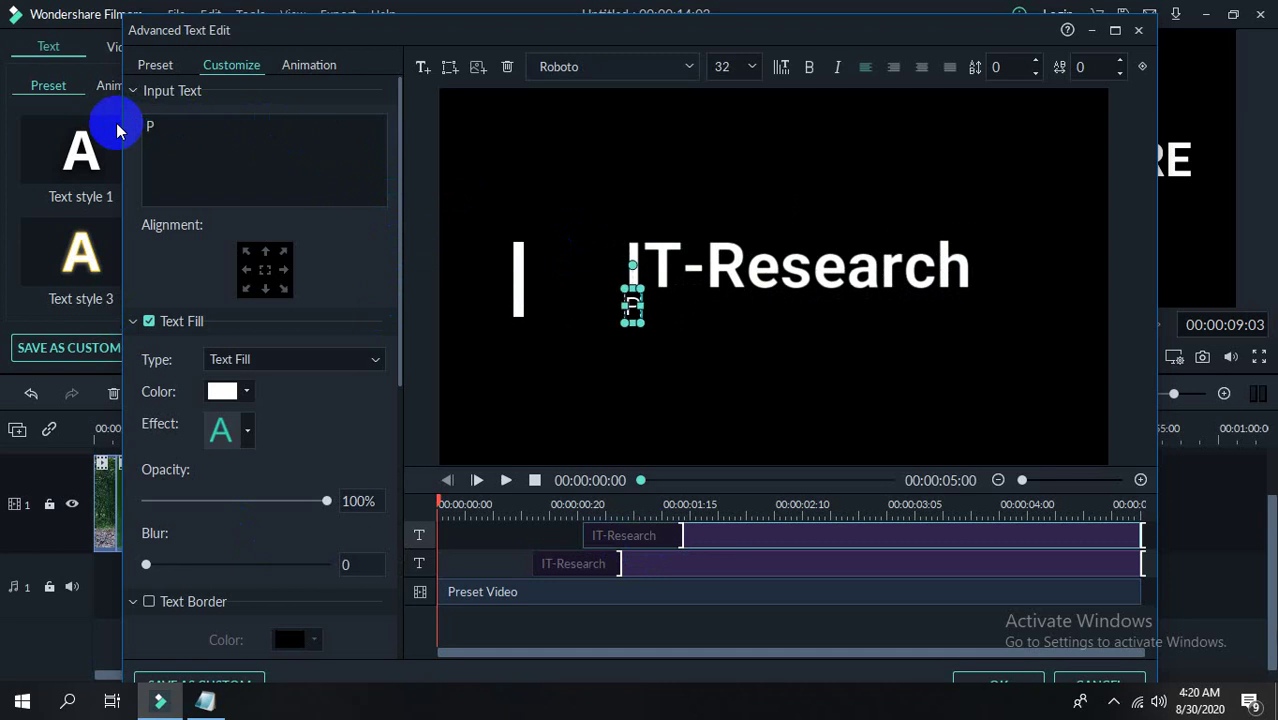
Enter "Programming & Software Company" as the small subtitle line's text
{"action": "type", "text": "Programm"}
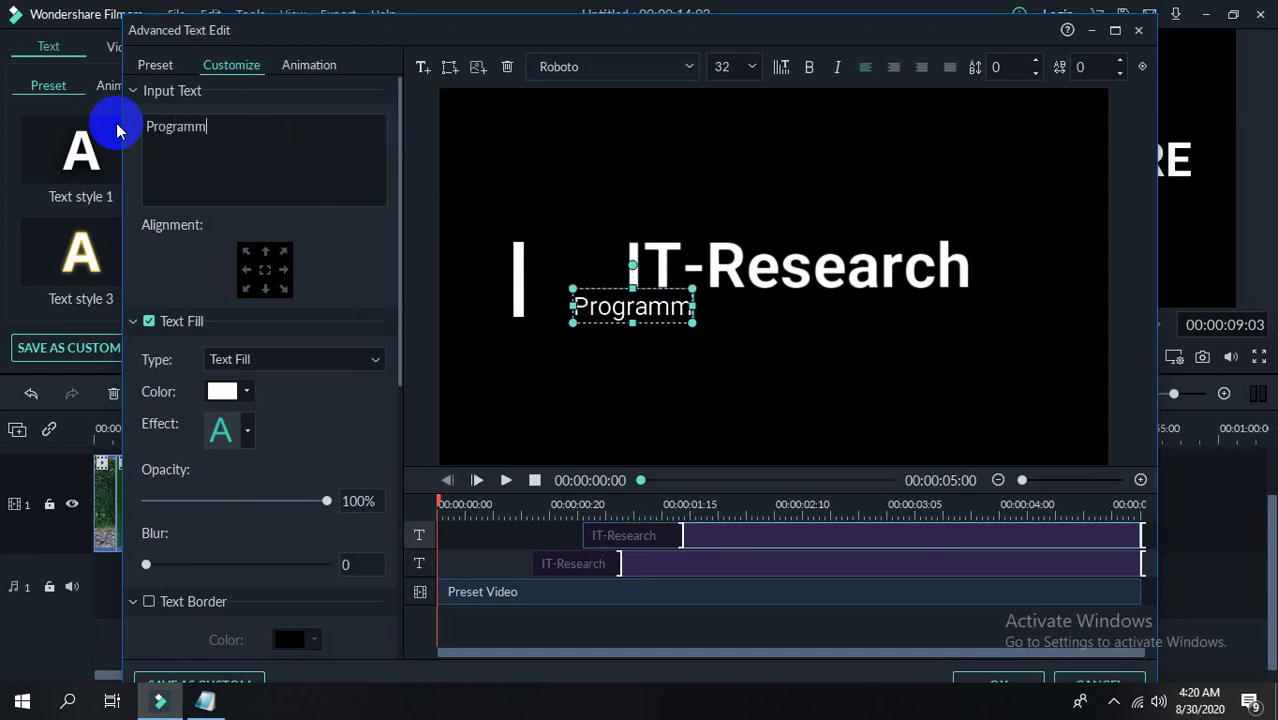
{"action": "type", "text": "ing"}
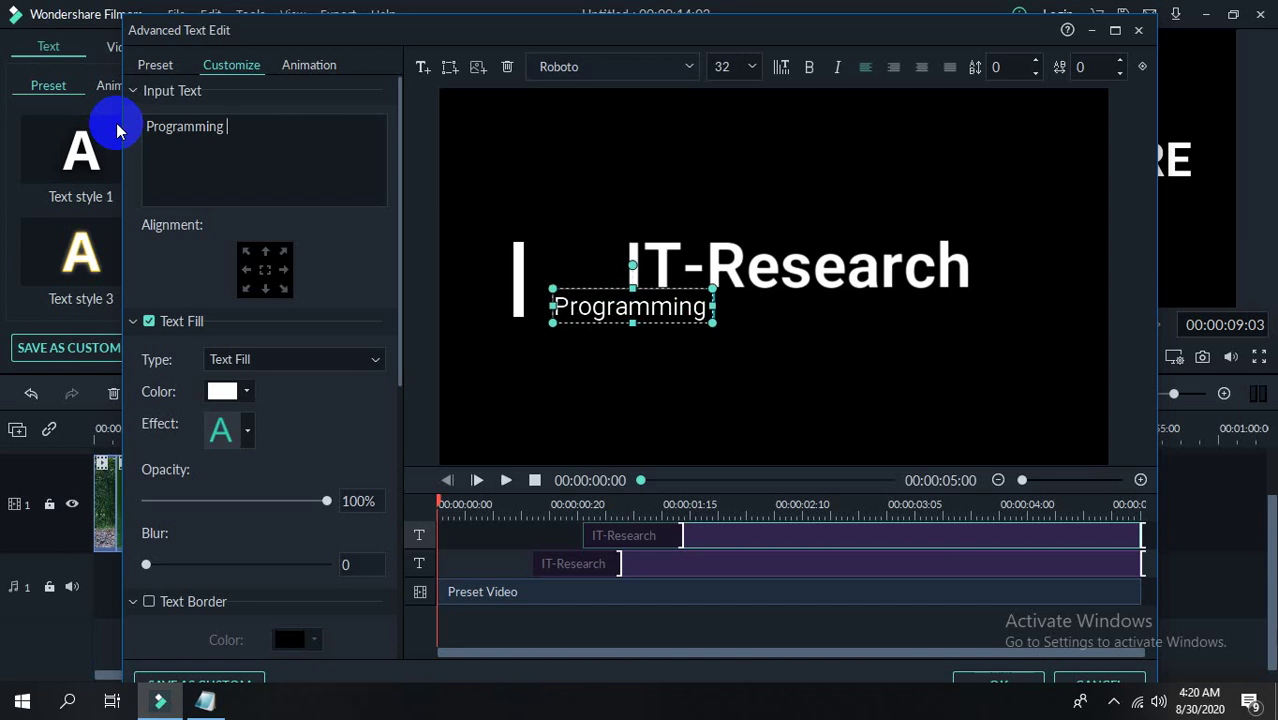
{"action": "type", "text": " & So"}
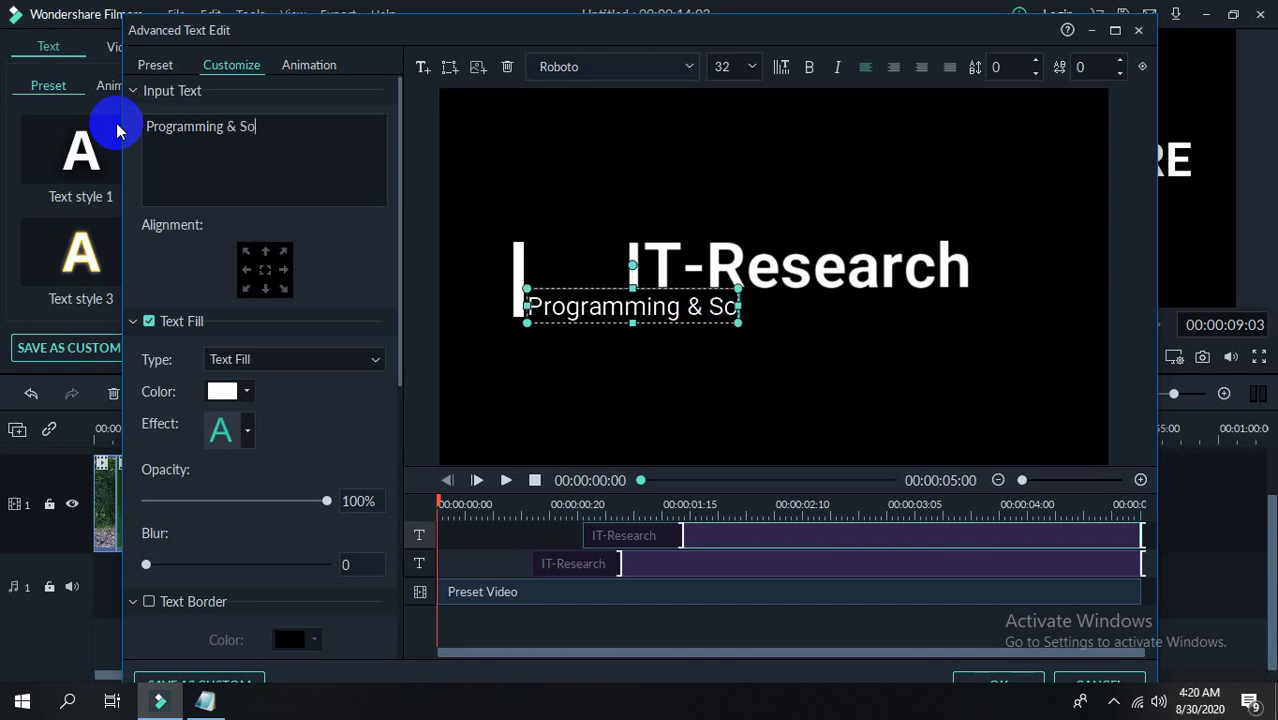
{"action": "type", "text": "ftware "}
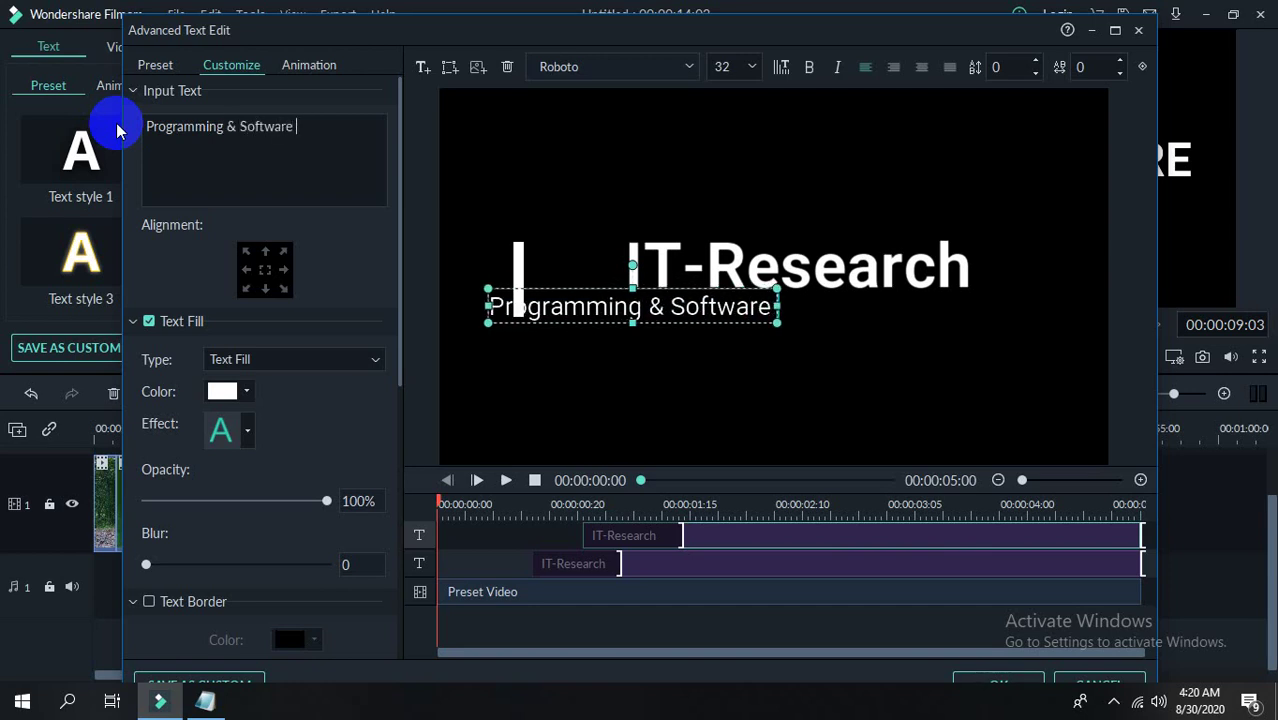
{"action": "type", "text": "Company"}
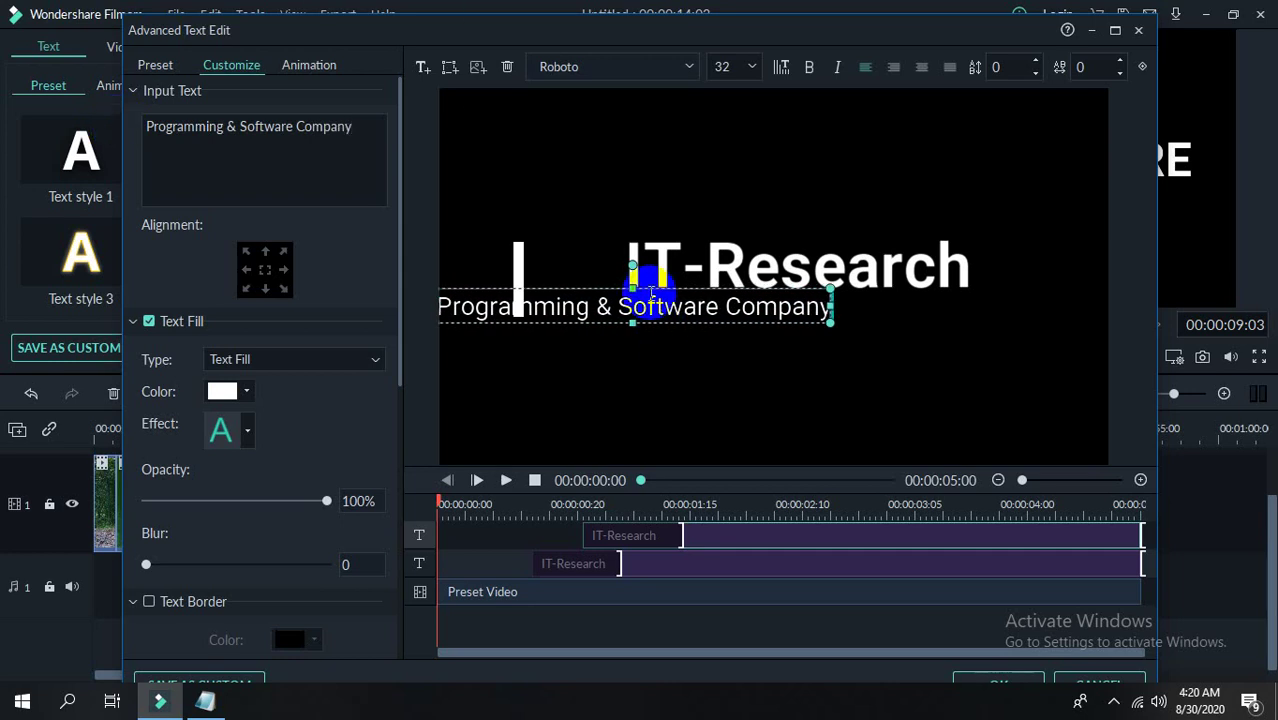
Move the subtitle line just below the "IT-Research" main title, with their right edges lined up, and deselect it
{"action": "left_click_drag", "start_coordinate": [612, 286], "coordinate": [750, 300]}
{"action": "left_click", "coordinate": [644, 262]}
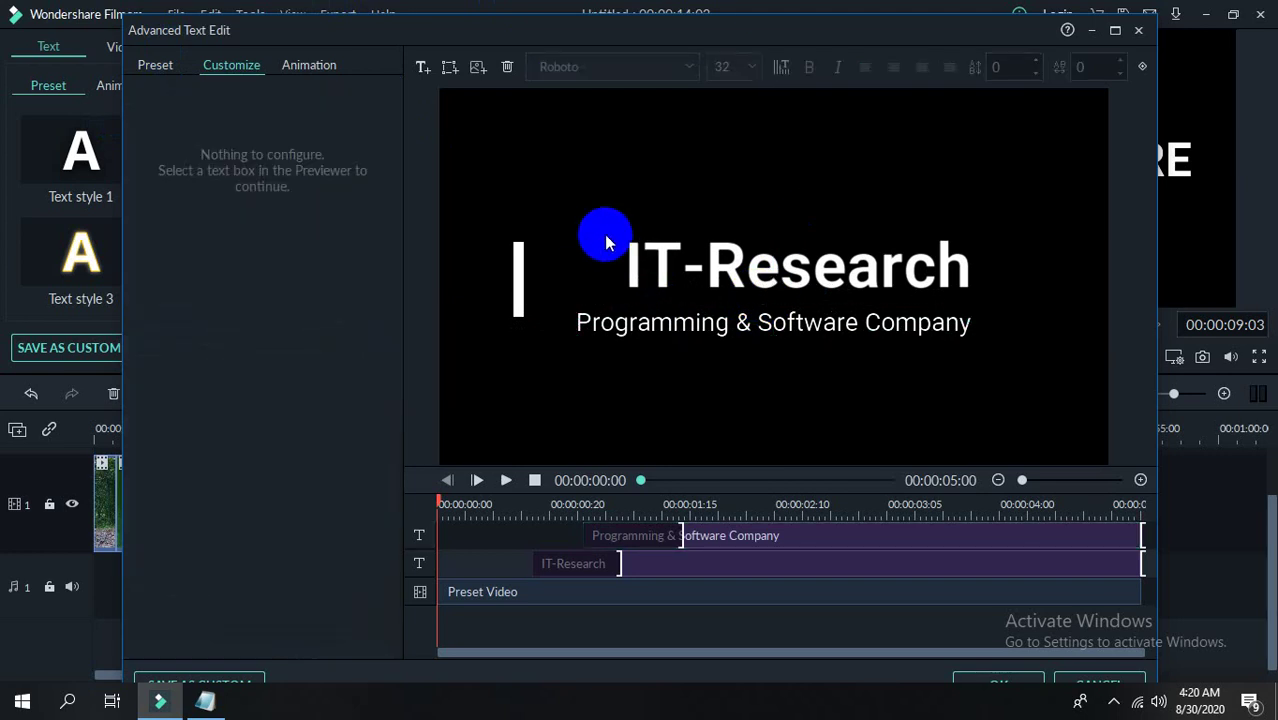
Delete the white vertical bar beside the main title
{"action": "left_click", "coordinate": [518, 290]}
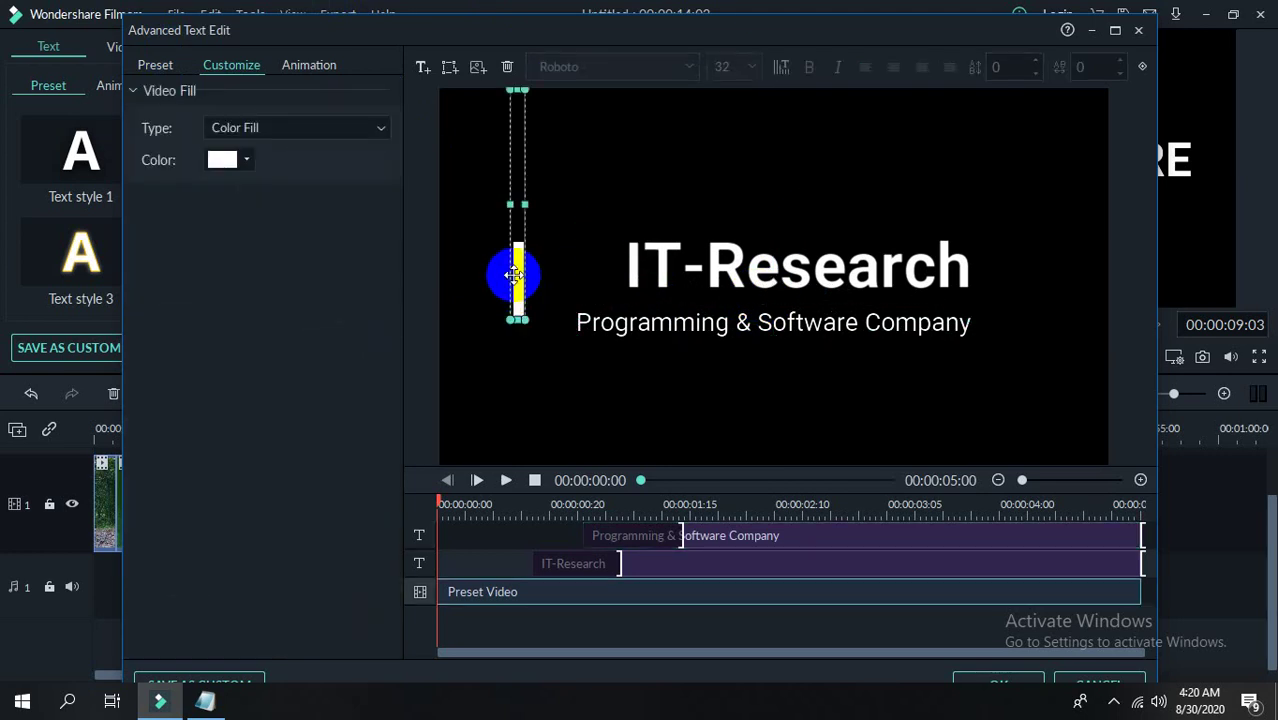
{"action": "left_click_drag", "start_coordinate": [517, 265], "coordinate": [519, 350]}
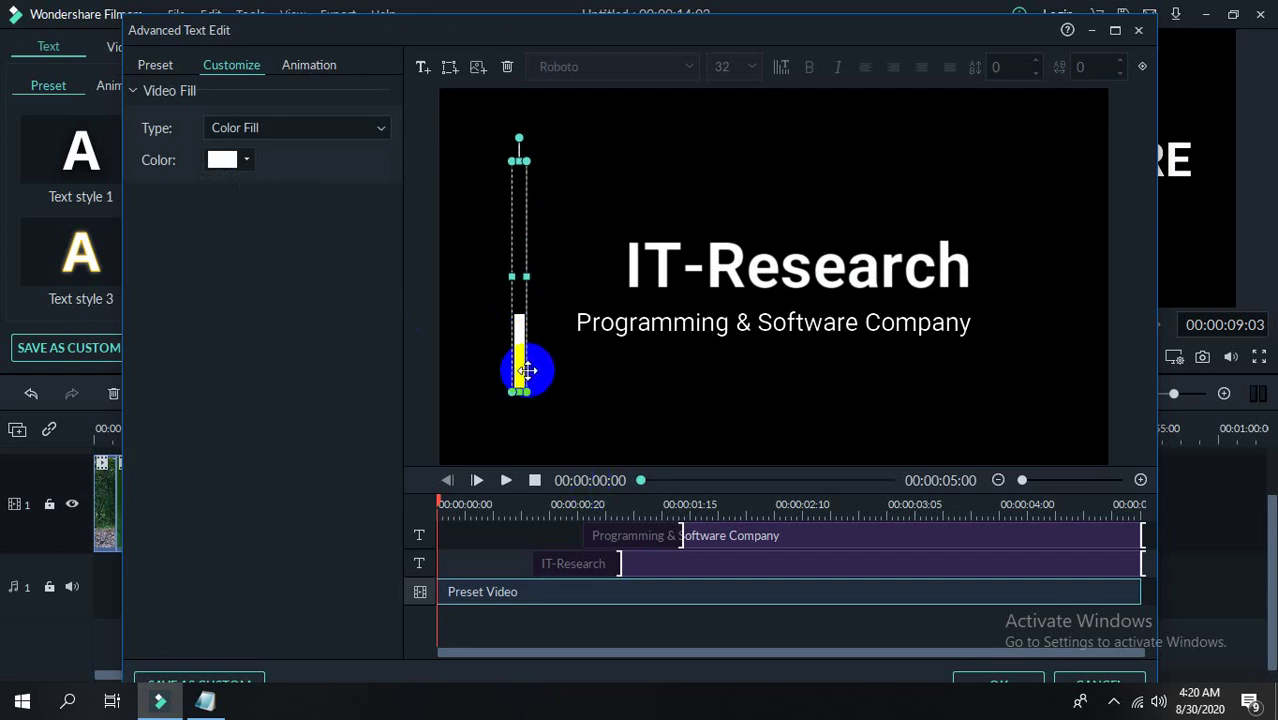
{"action": "key", "text": "Delete"}
{"action": "left_click", "coordinate": [205, 701]}
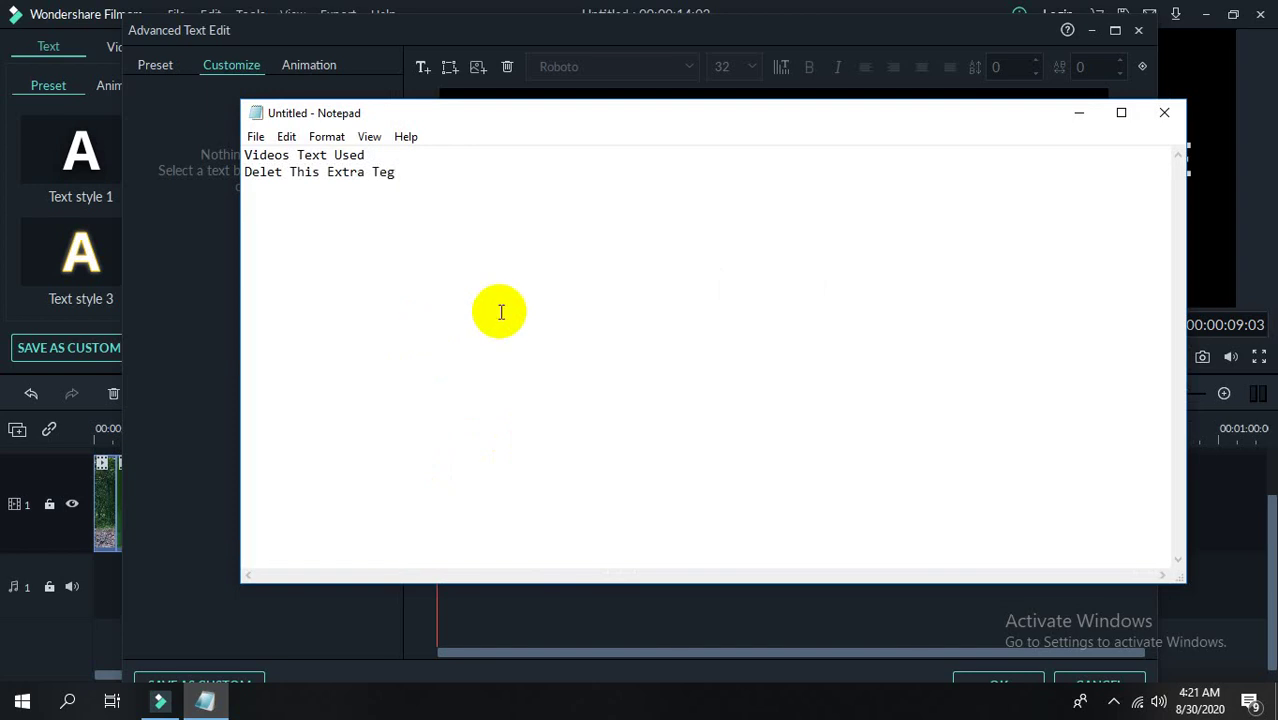
{"action": "left_click", "coordinate": [1086, 118]}
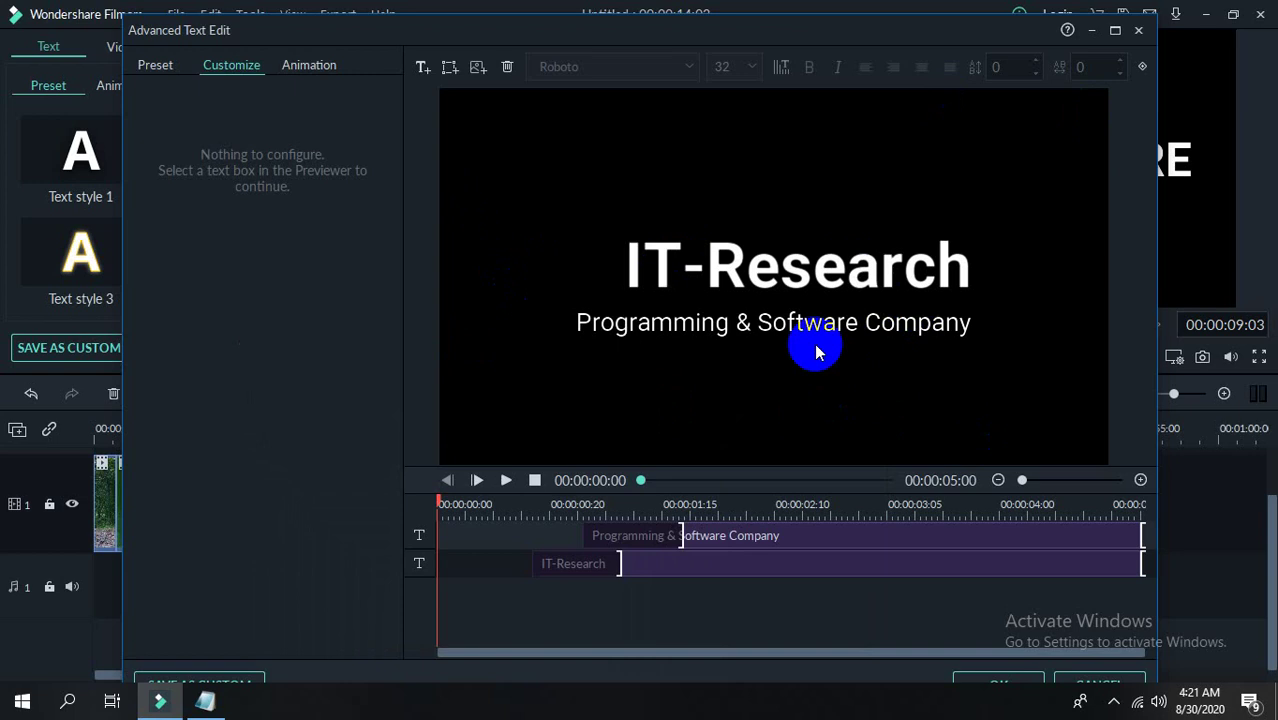
Preview the edited title animation and apply the advanced text edits
{"action": "left_click_drag", "start_coordinate": [760, 44], "coordinate": [693, 26]}
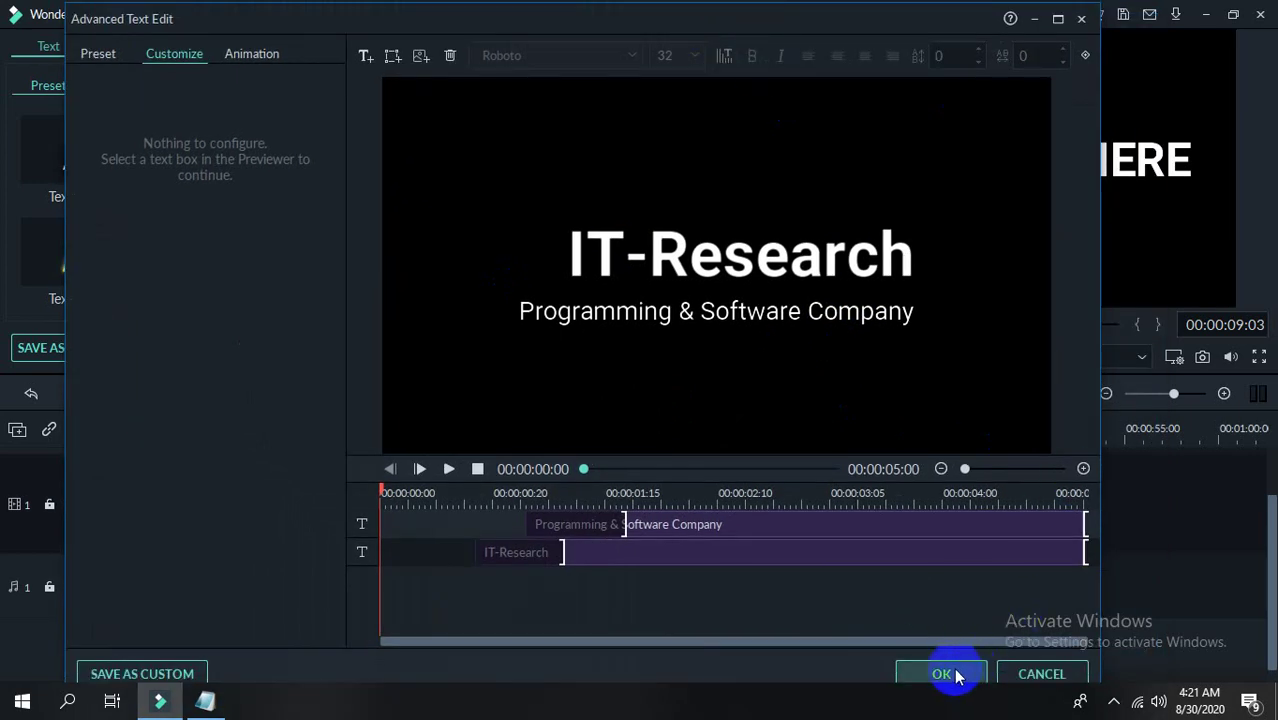
{"action": "left_click", "coordinate": [449, 469]}
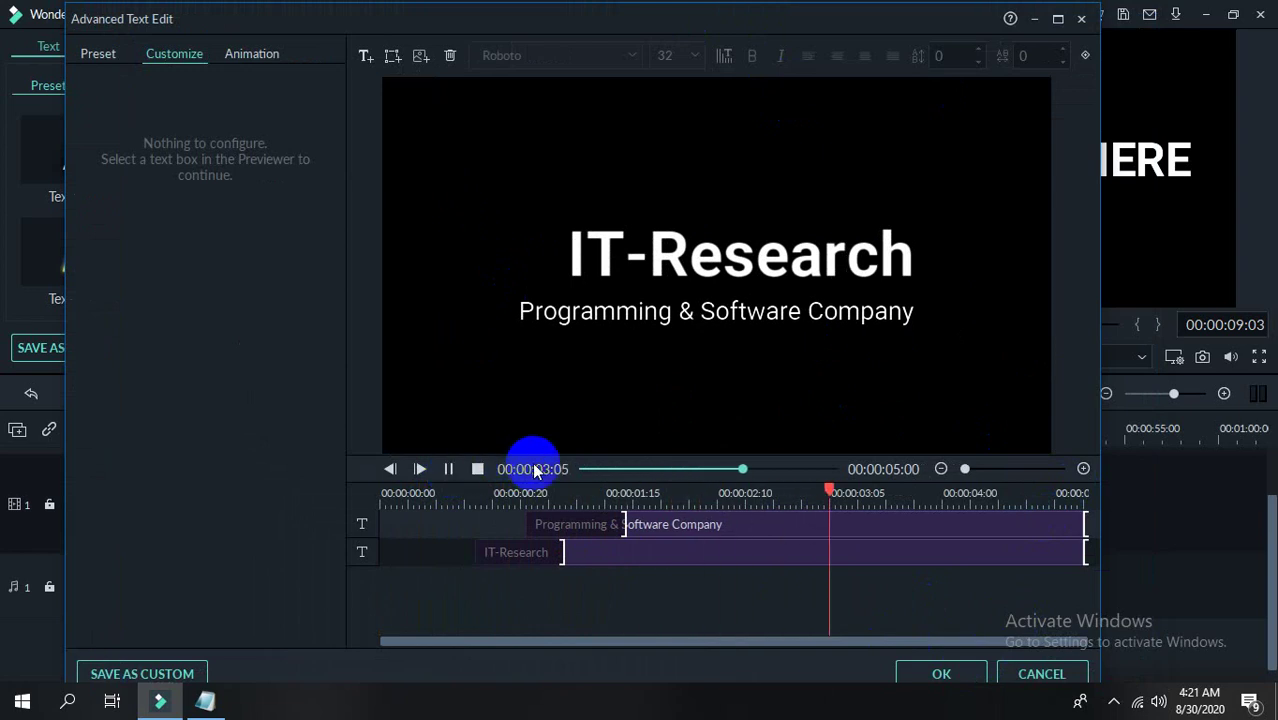
{"action": "left_click", "coordinate": [930, 677]}
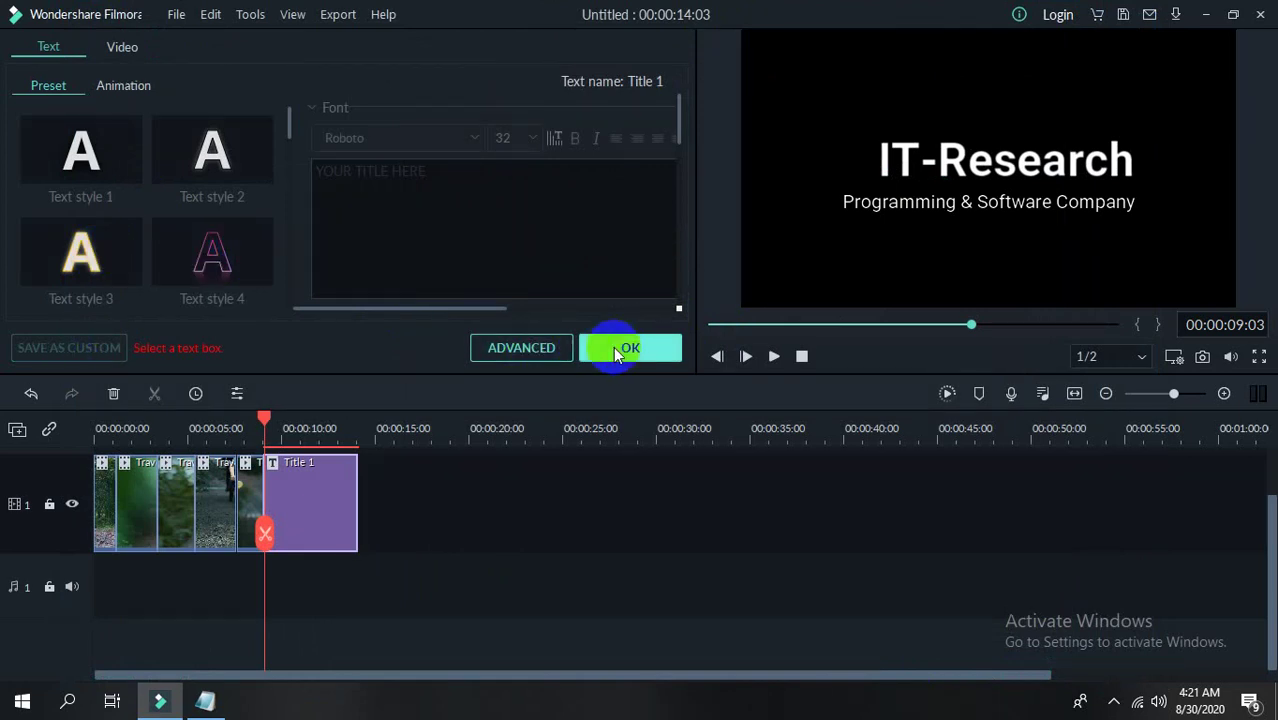
Play the title on the timeline and move its clip to the start of video track 1, before the travel clips
{"action": "left_click", "coordinate": [774, 356]}
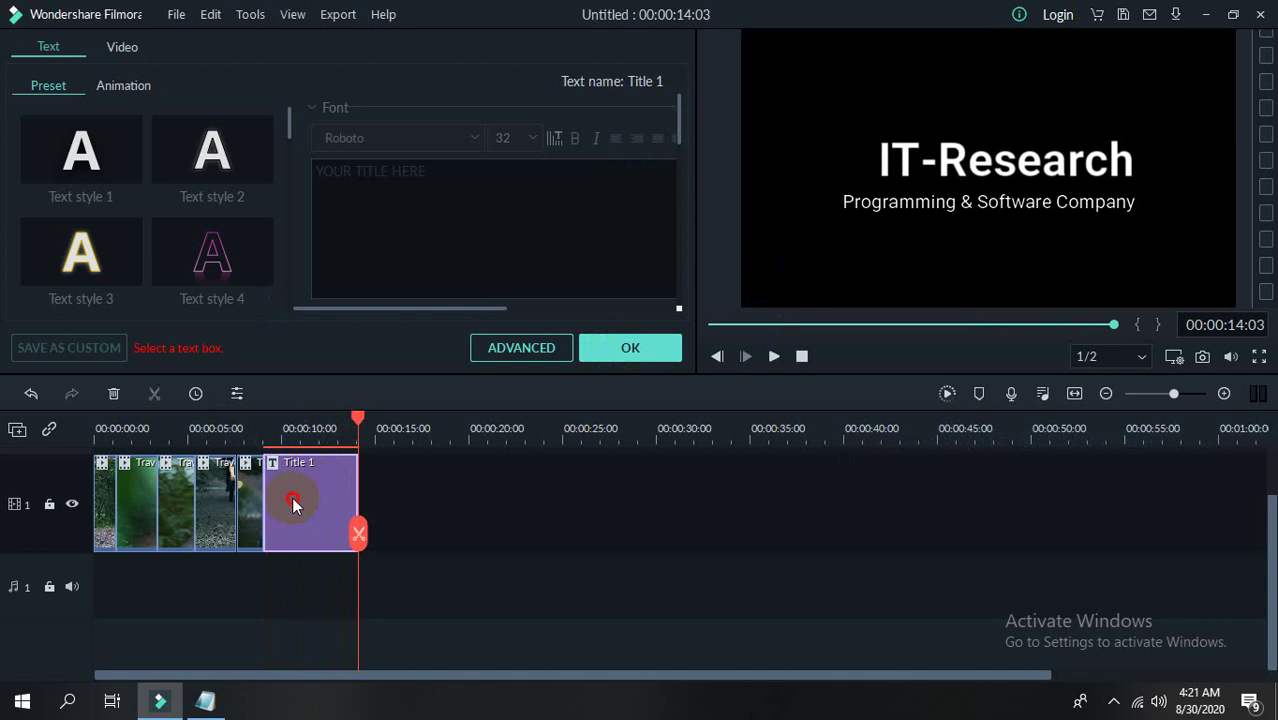
{"action": "left_click_drag", "start_coordinate": [292, 503], "coordinate": [100, 479]}
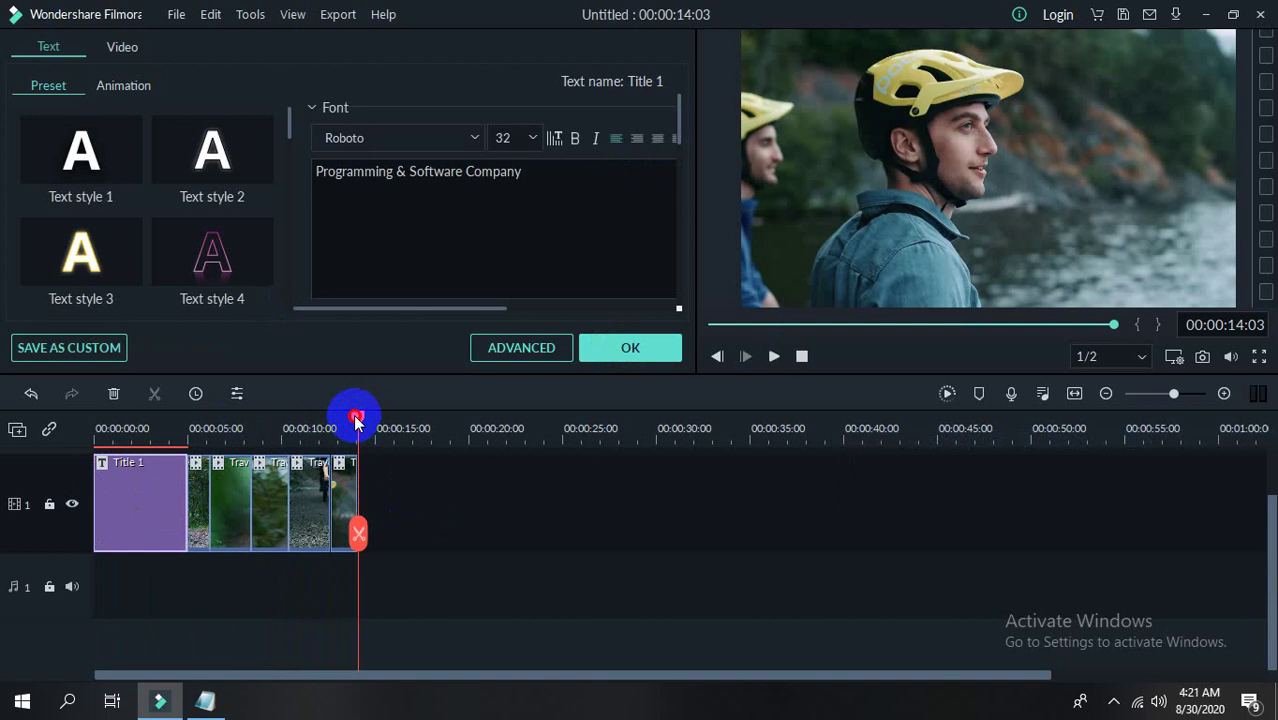
Split the title clip at 00:00:02:23 and delete the part before the split
{"action": "left_click_drag", "start_coordinate": [355, 422], "coordinate": [148, 419]}
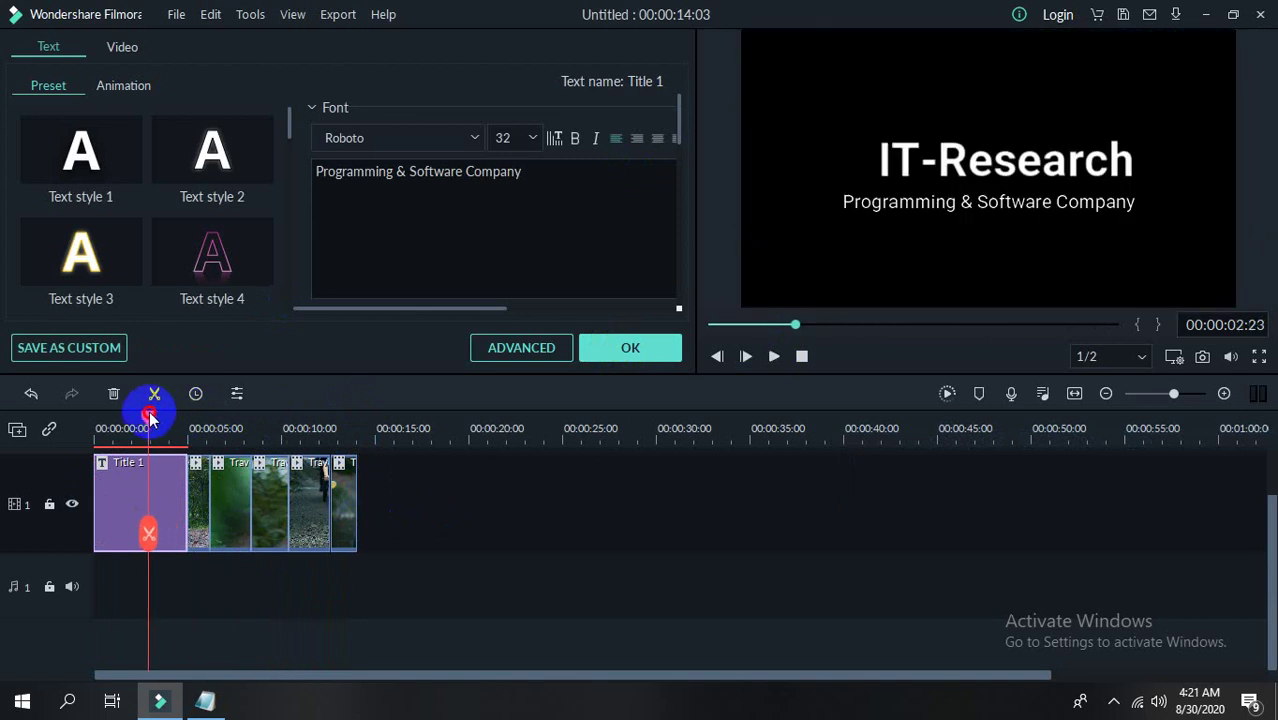
{"action": "left_click", "coordinate": [148, 533]}
{"action": "key", "text": "Delete"}
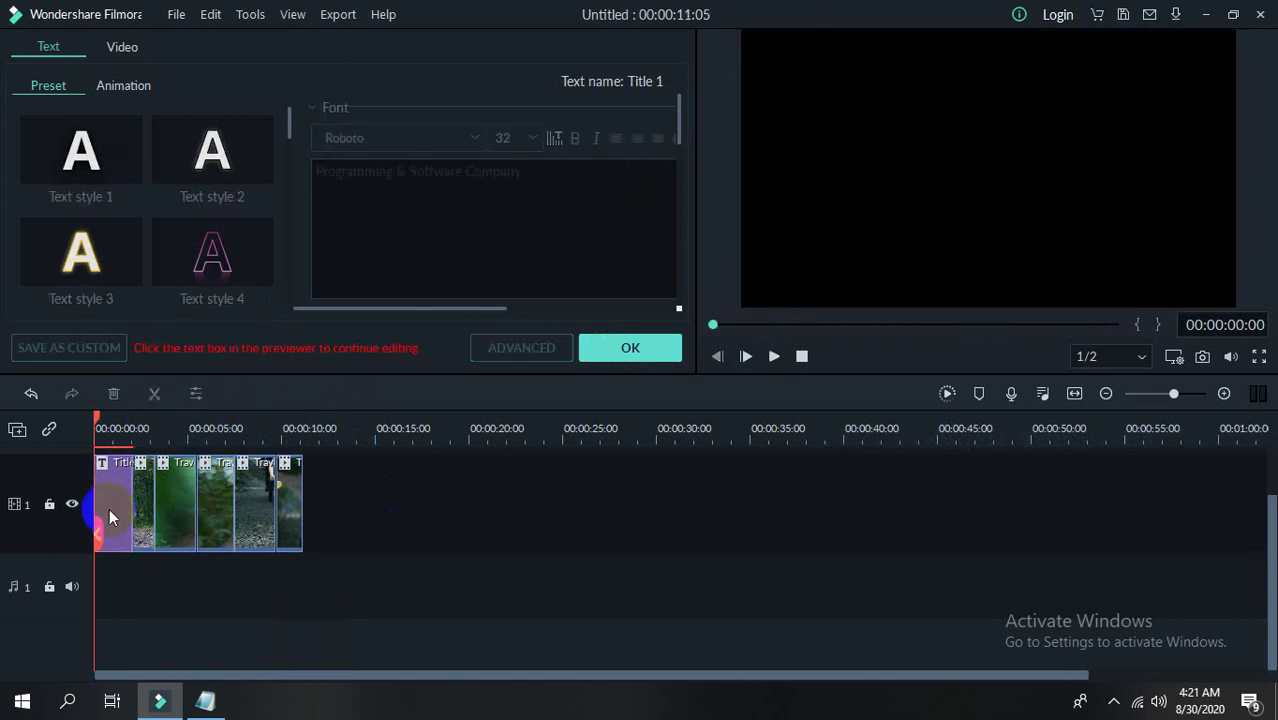
Close the title's text editing and play the video from the beginning
{"action": "left_click", "coordinate": [587, 362]}
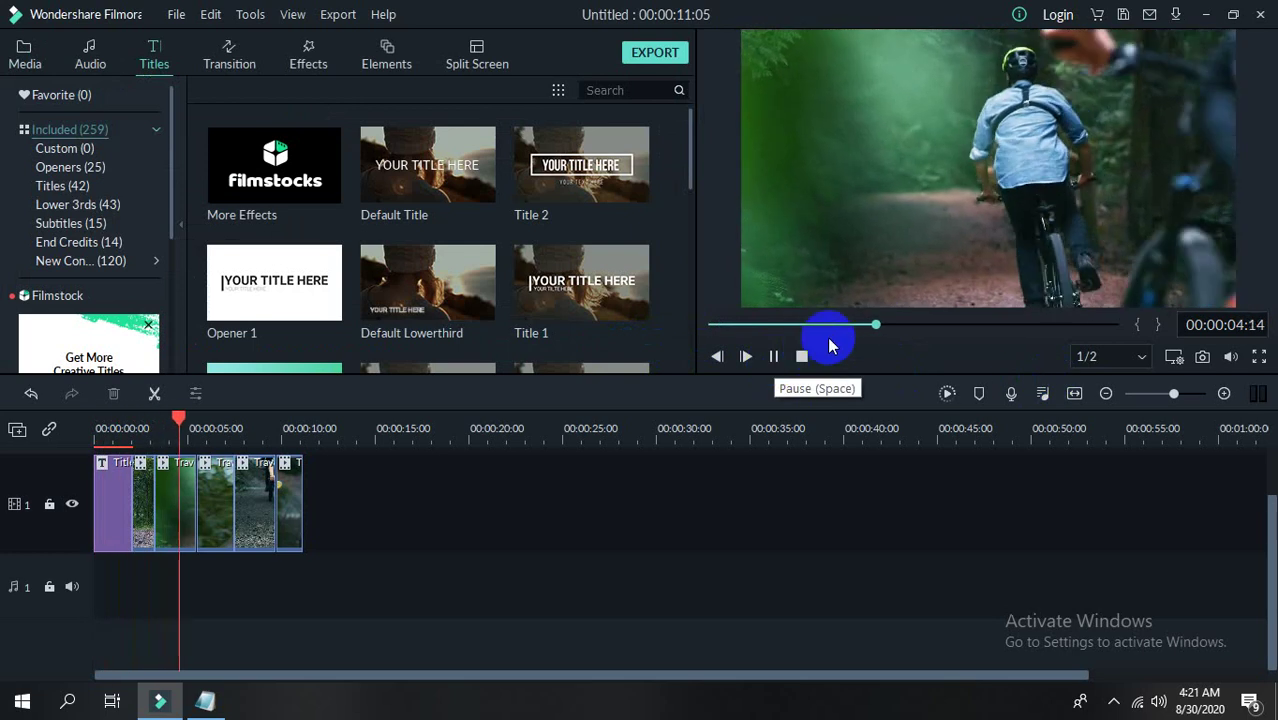
{"action": "left_click_drag", "start_coordinate": [893, 323], "coordinate": [713, 324]}
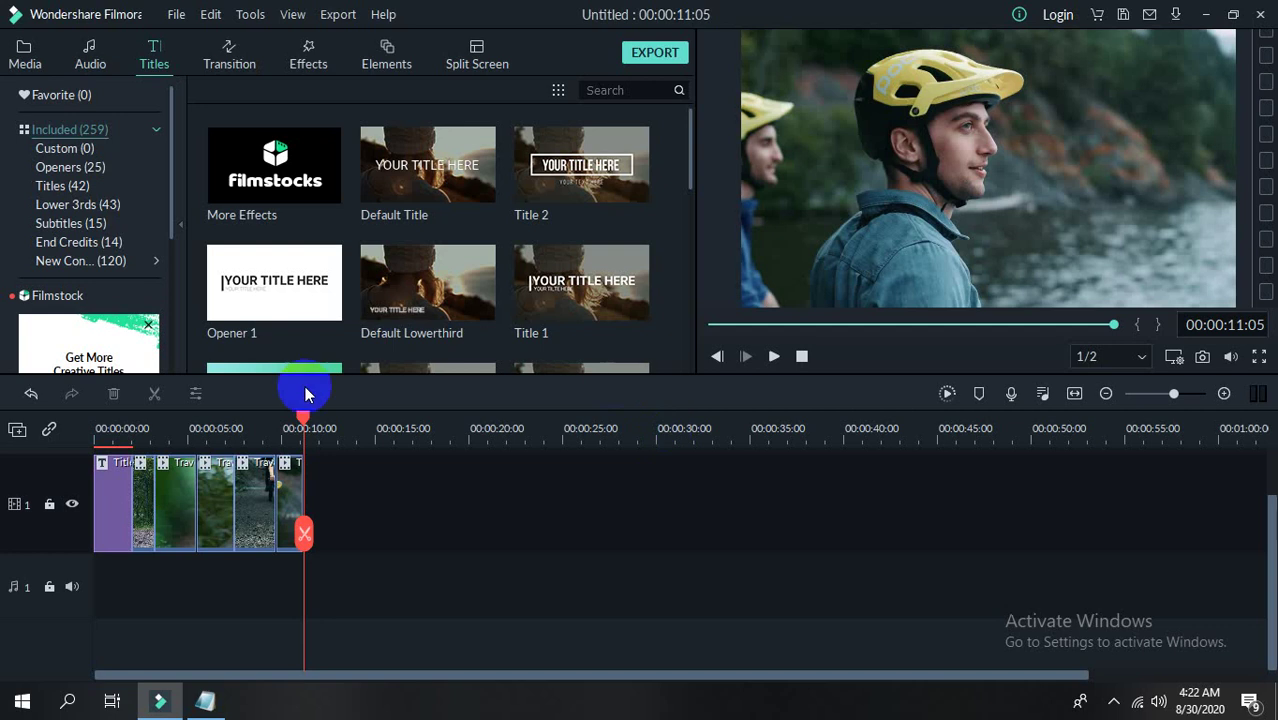
Move the title clip between the second and third travel clips and play the video from the beginning
{"action": "left_click_drag", "start_coordinate": [105, 496], "coordinate": [205, 495]}
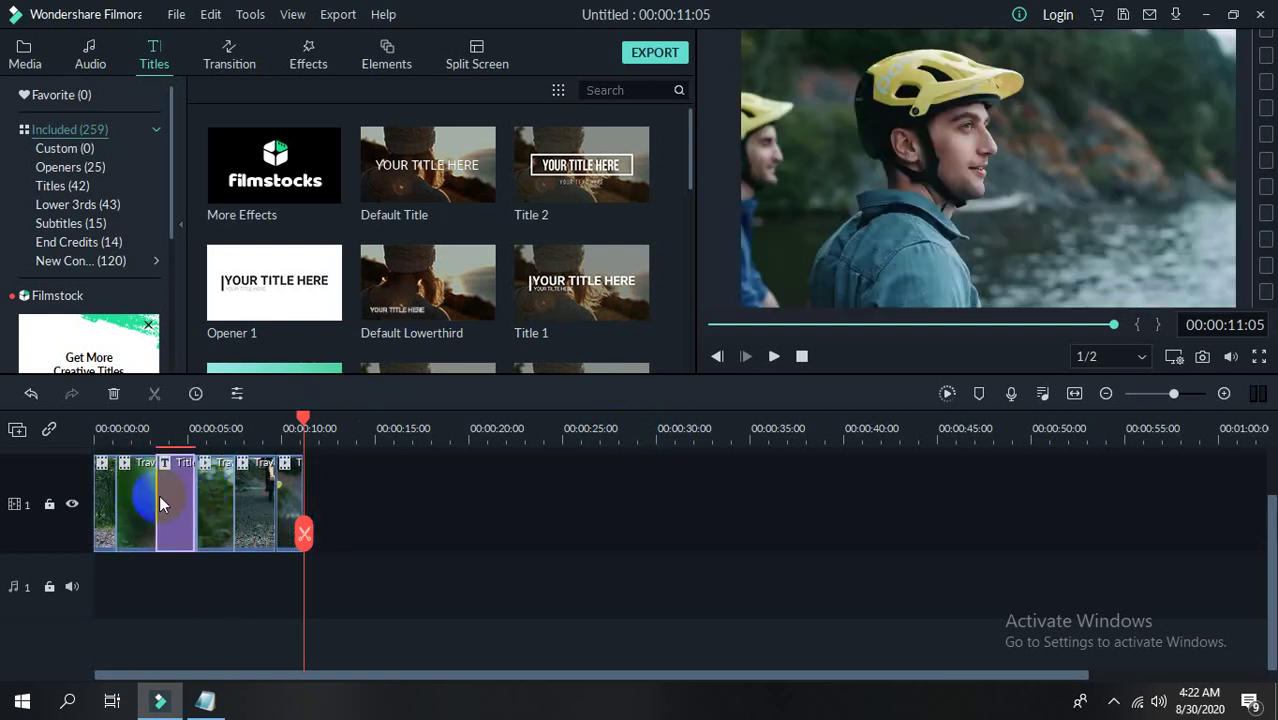
{"action": "left_click", "coordinate": [106, 491]}
{"action": "left_click_drag", "start_coordinate": [302, 420], "coordinate": [91, 410]}
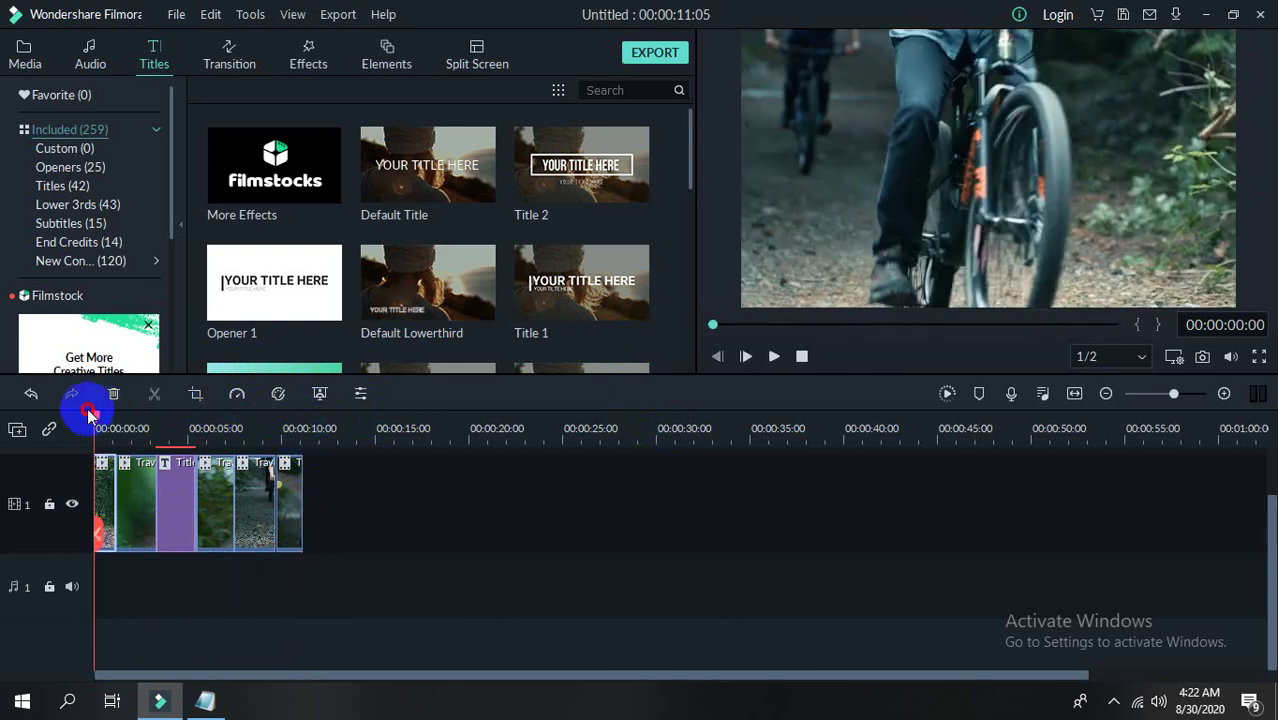
{"action": "left_click", "coordinate": [775, 356]}
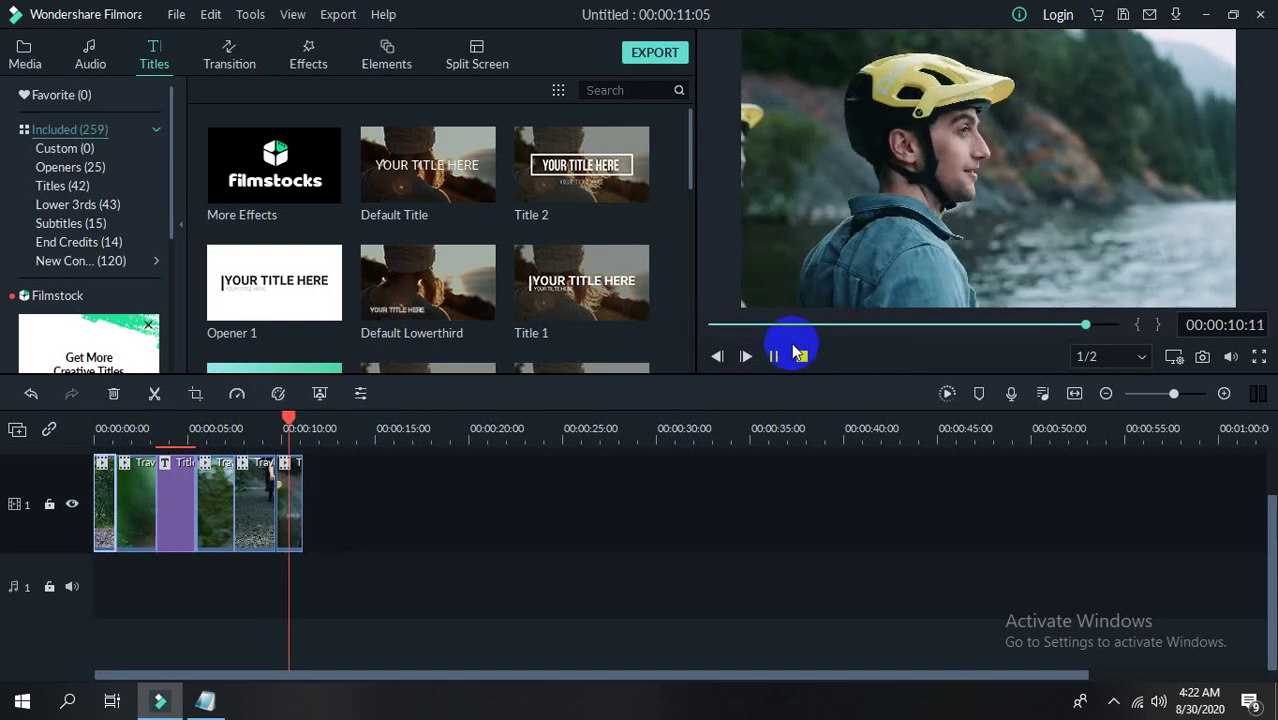
{"action": "left_click", "coordinate": [205, 695]}
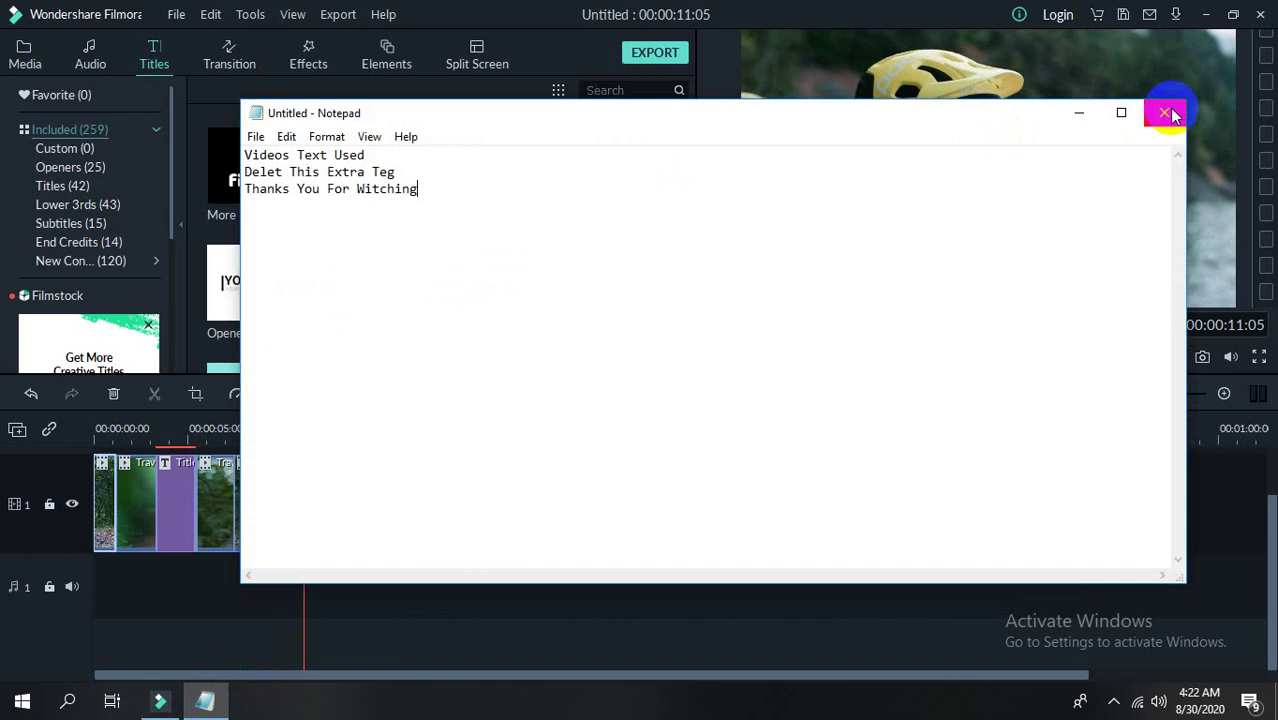
{"action": "left_click", "coordinate": [1078, 113]}
{"action": "left_click", "coordinate": [569, 324]}
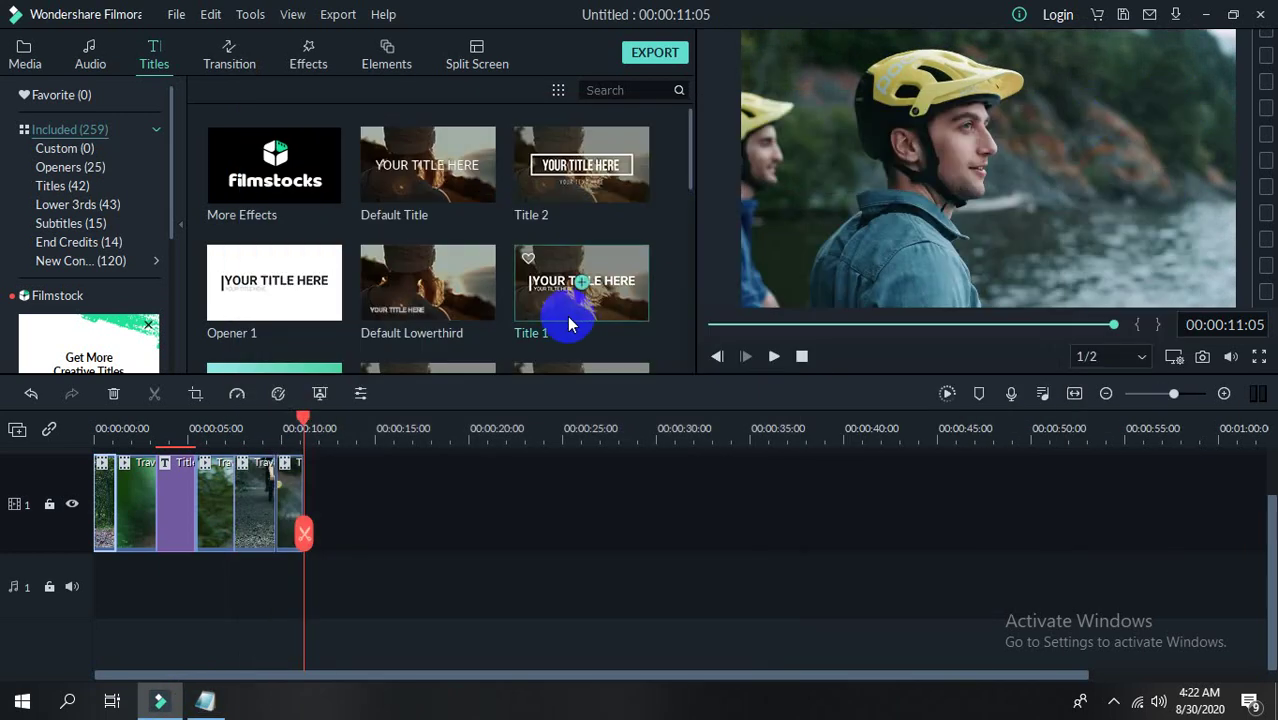